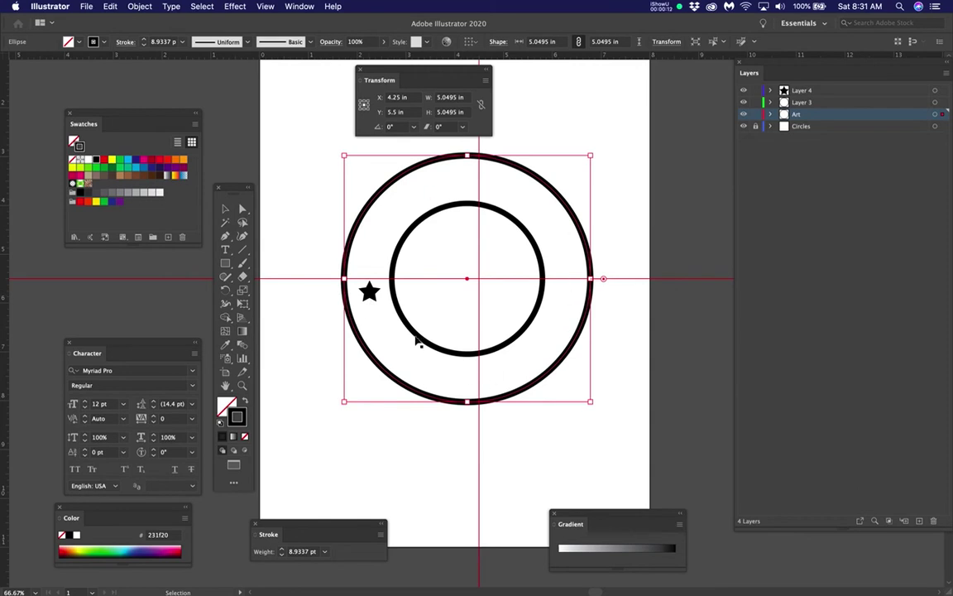
Deselect the outer circle and move the Transform panel clear of the circles
drag(442, 79, 408, 79)
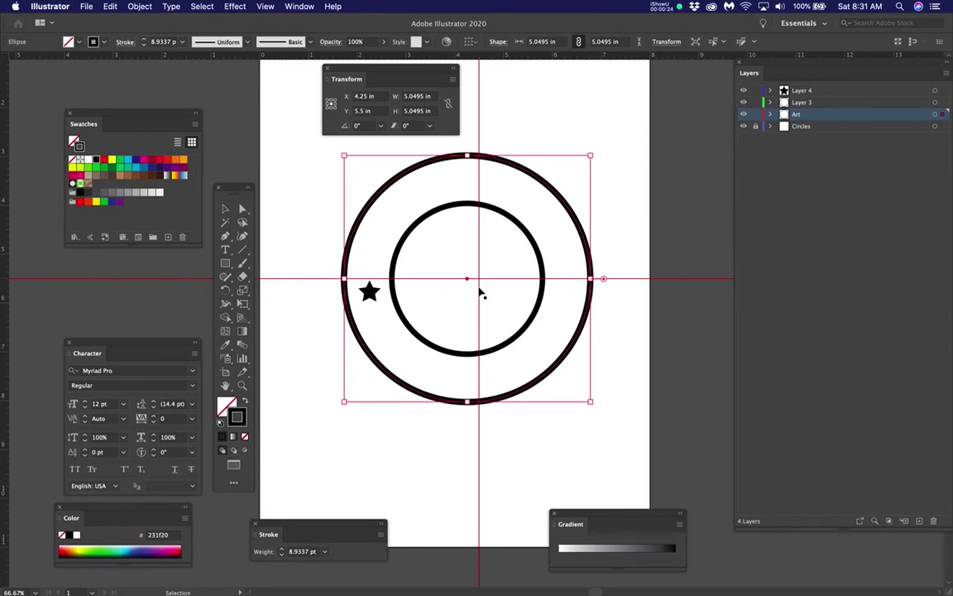
click(553, 109)
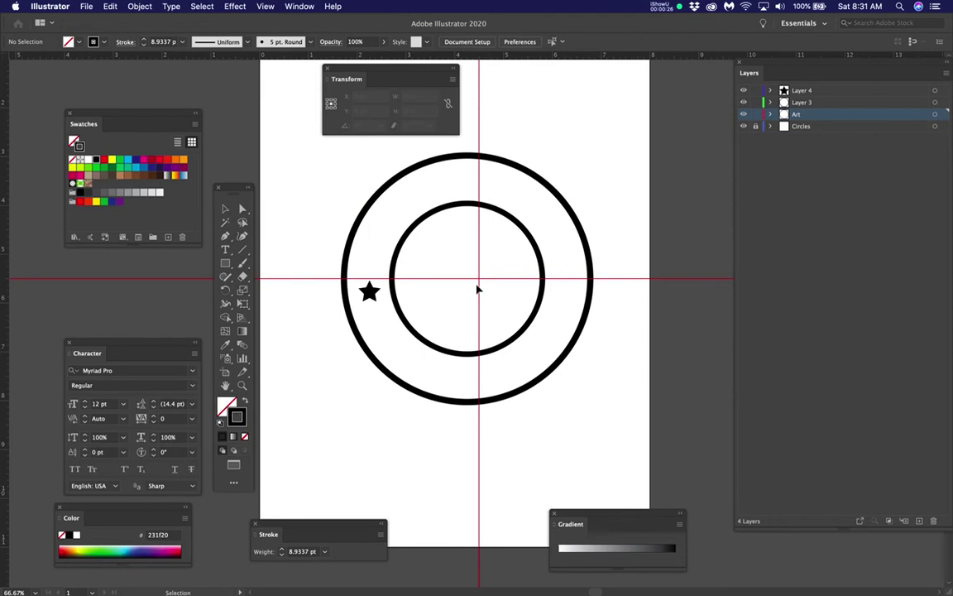
drag(400, 68, 335, 68)
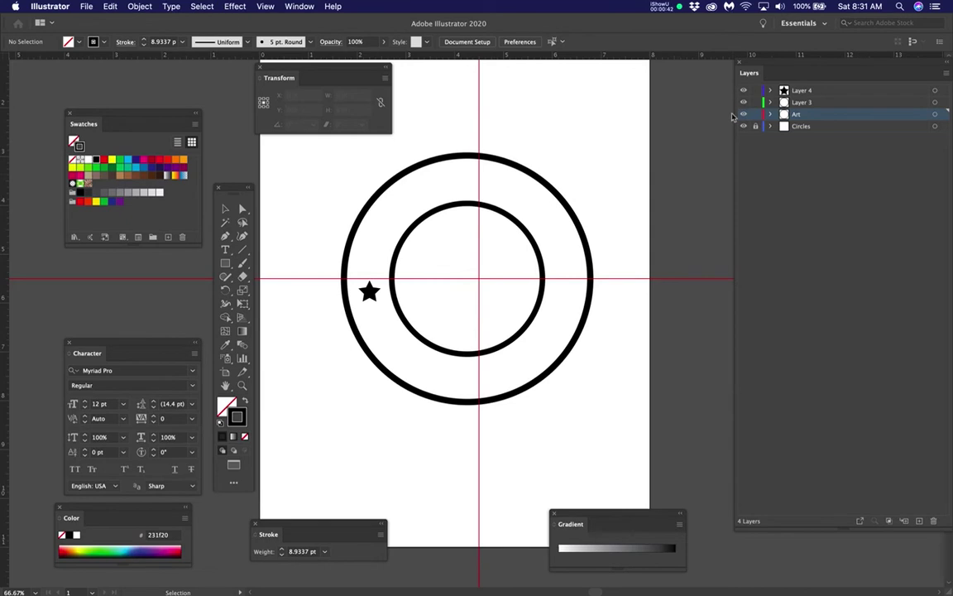
Toggle the visibility of Layer 4, Layer 3 and the Art layer to check what each one contains
click(743, 90)
click(743, 90)
click(743, 101)
click(743, 102)
click(743, 114)
click(743, 114)
click(743, 115)
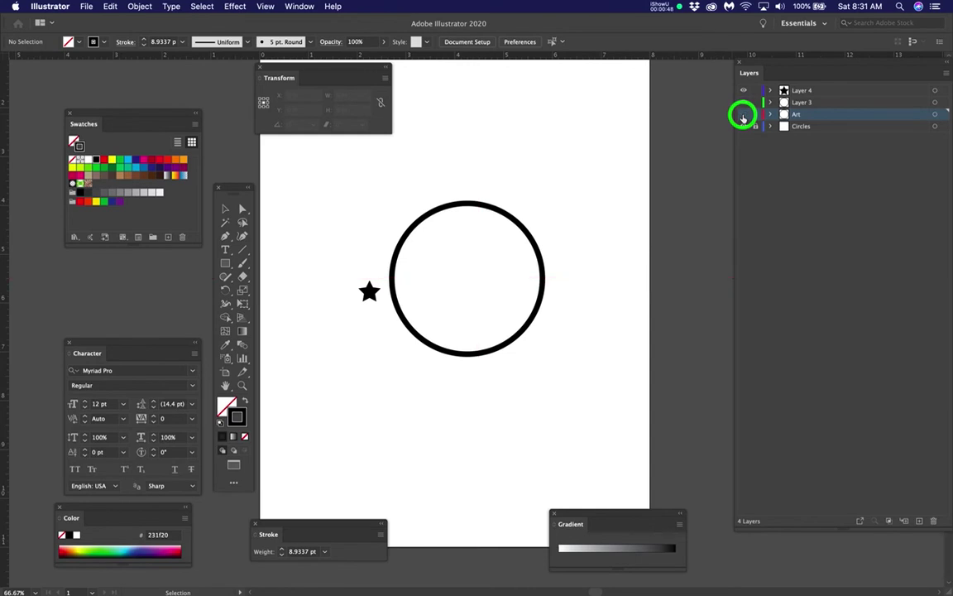
click(744, 115)
click(743, 115)
click(743, 114)
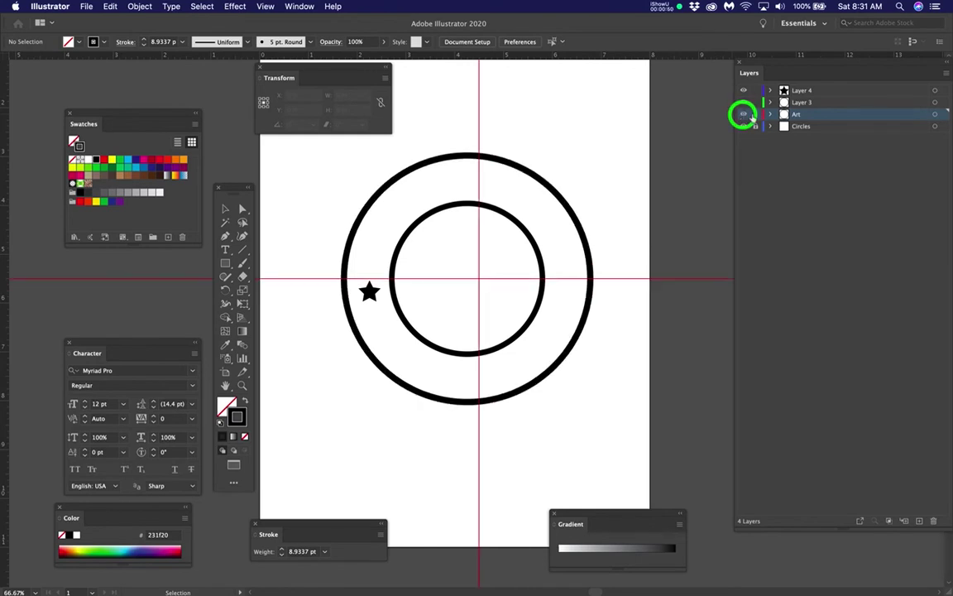
Expand the Art layer, identify the vertical guide by toggling its visibility, and select that guide
click(770, 114)
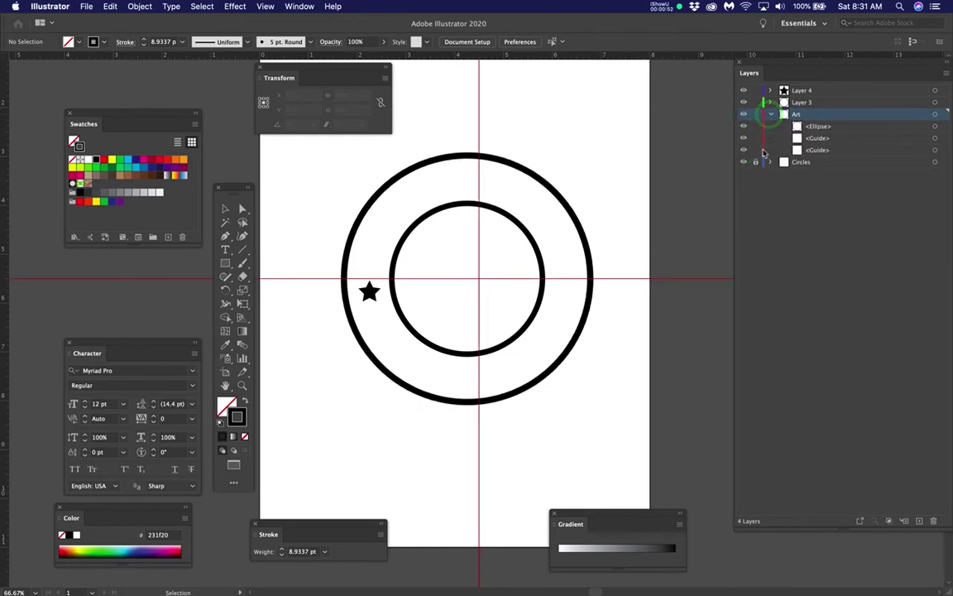
click(744, 138)
click(743, 138)
click(743, 138)
click(744, 138)
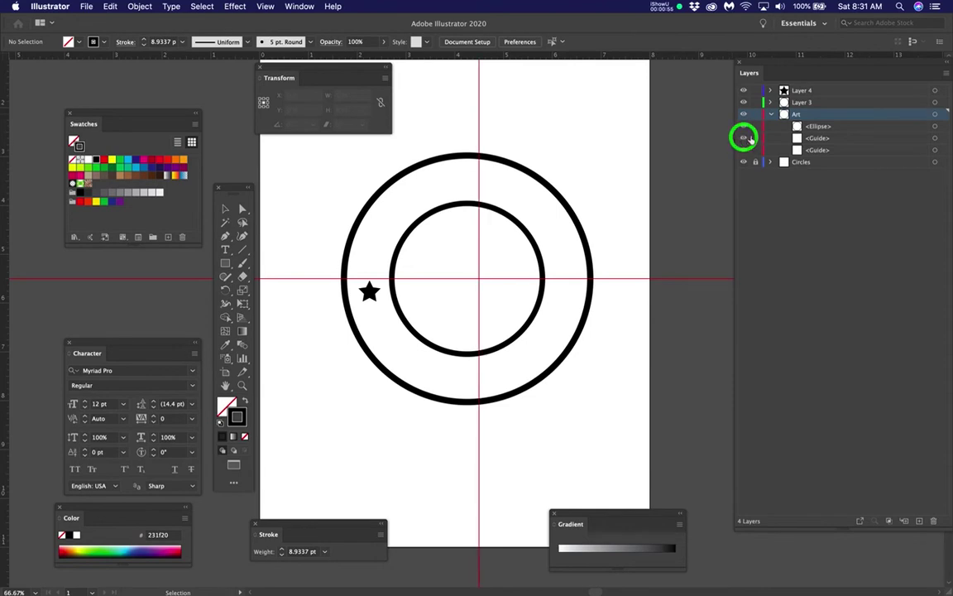
click(937, 138)
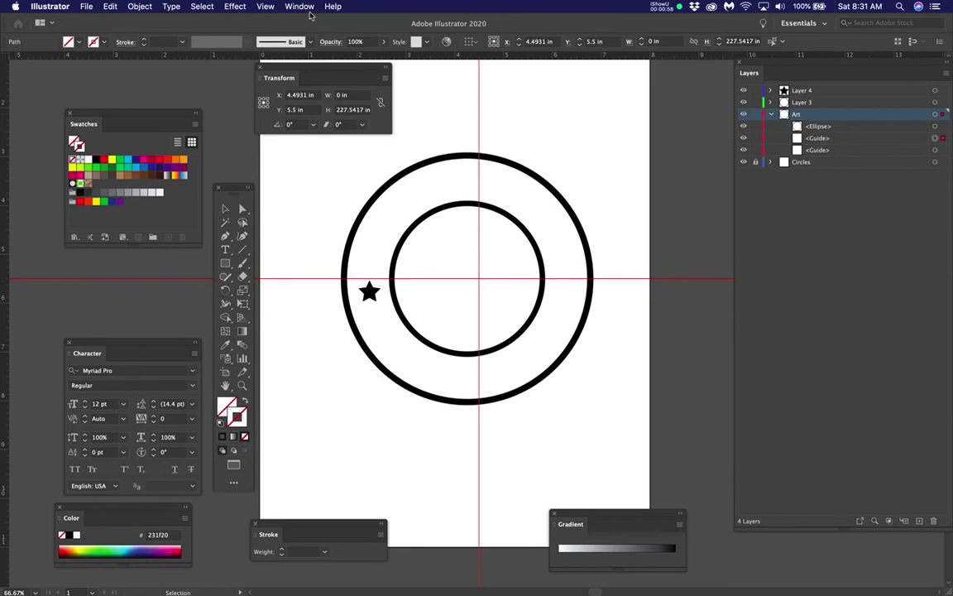
drag(262, 6, 570, 429)
drag(298, 70, 311, 71)
click(244, 210)
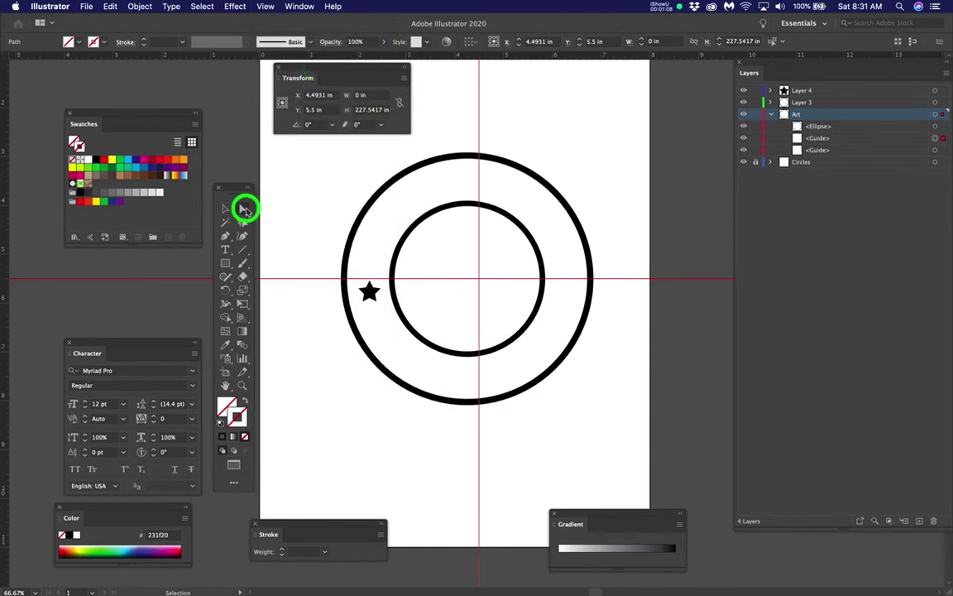
click(287, 175)
drag(453, 95, 492, 125)
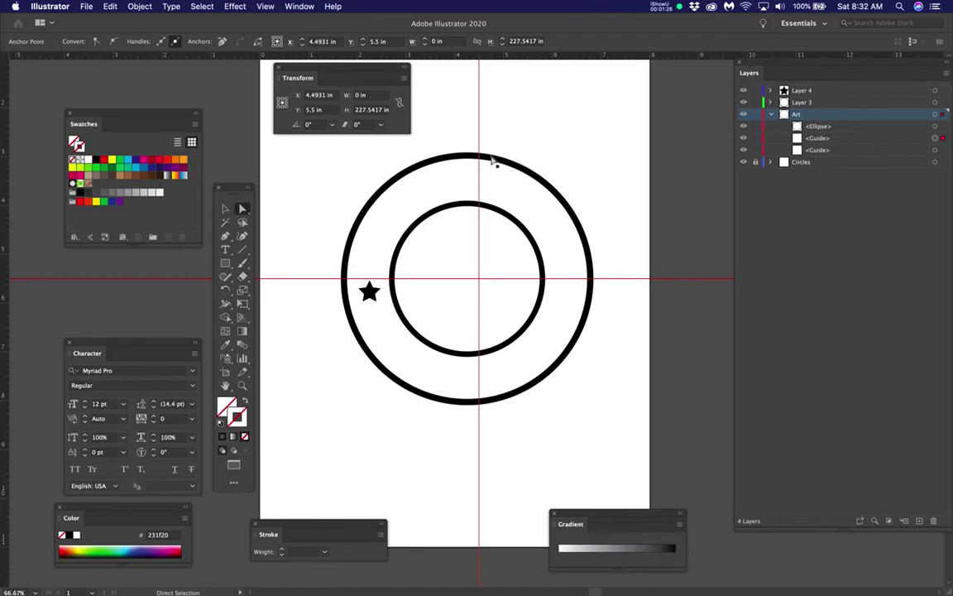
click(225, 208)
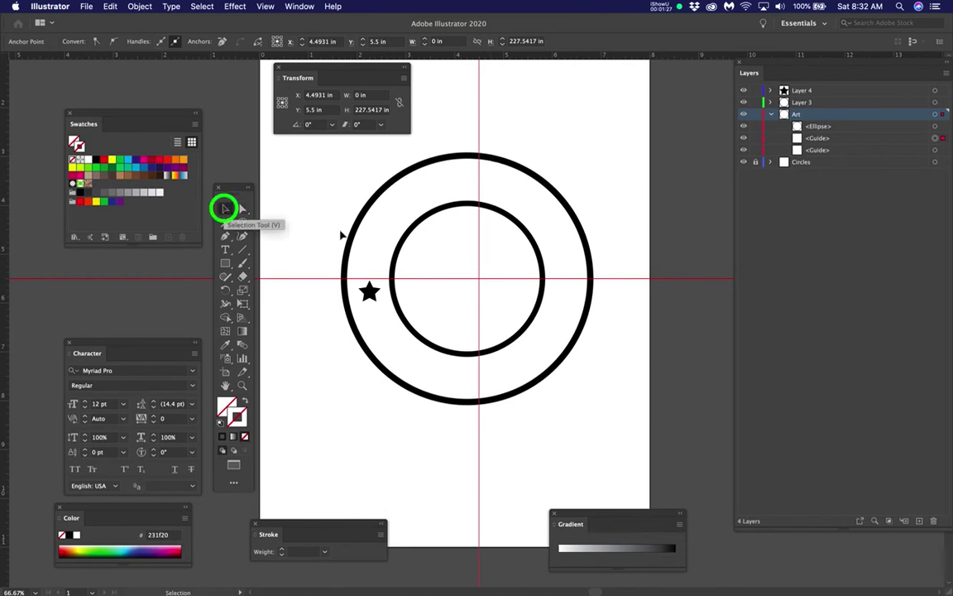
Select the outer circle and check its centre X position in the Transform panel
click(504, 160)
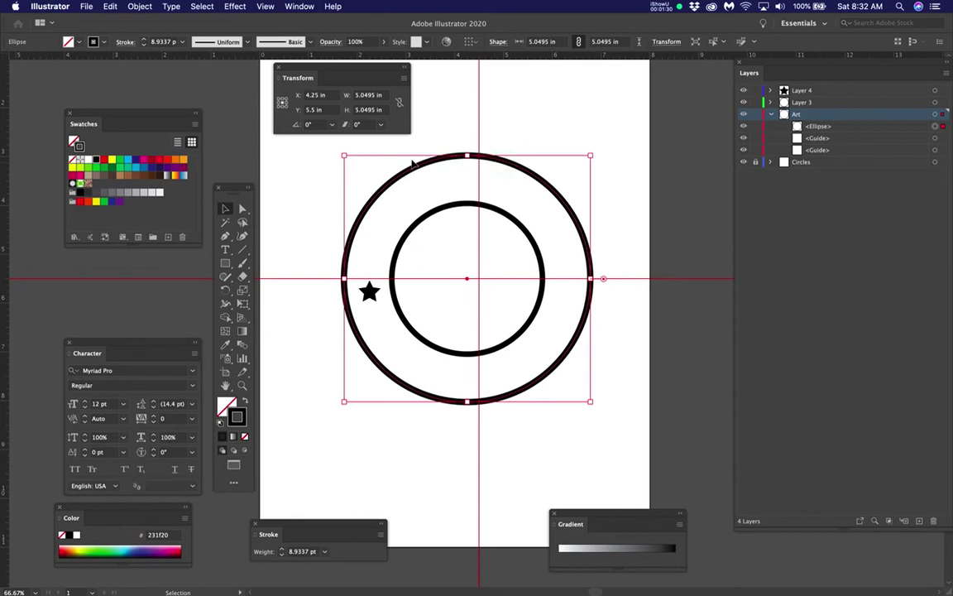
click(282, 105)
drag(345, 73, 338, 76)
click(284, 97)
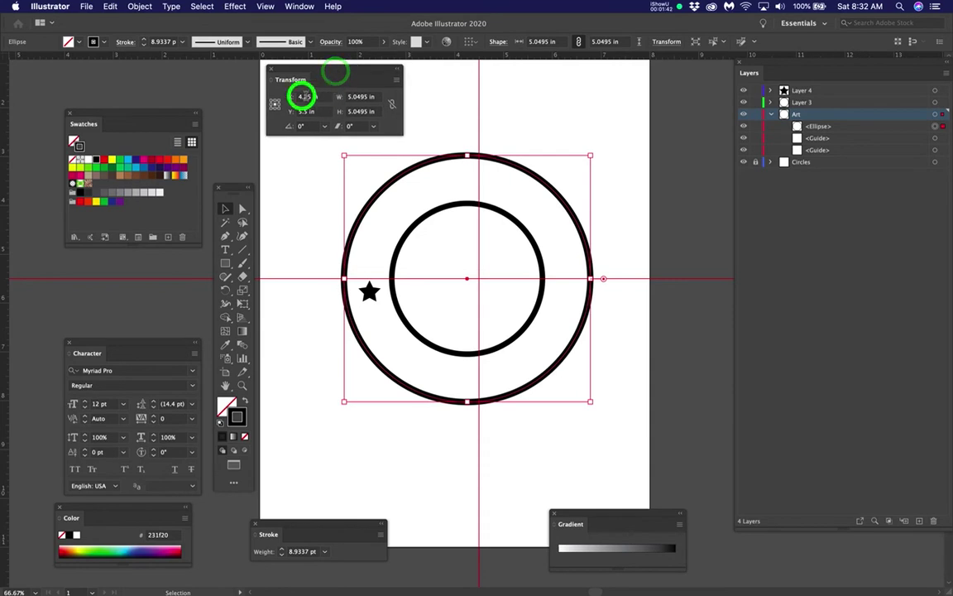
Copy the inner circle's X value of 4.25 from the Transform panel, leaving nothing selected
click(503, 212)
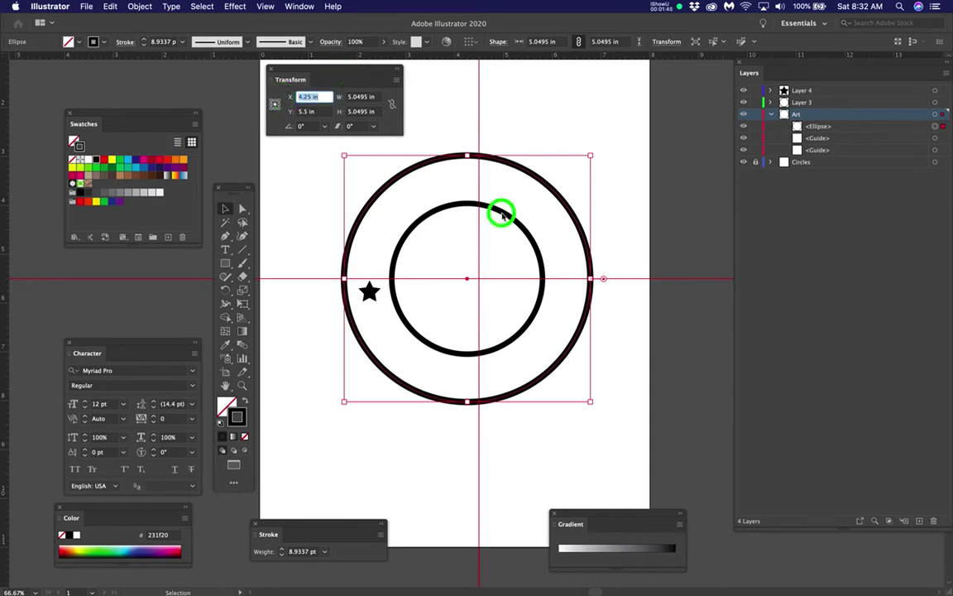
click(299, 97)
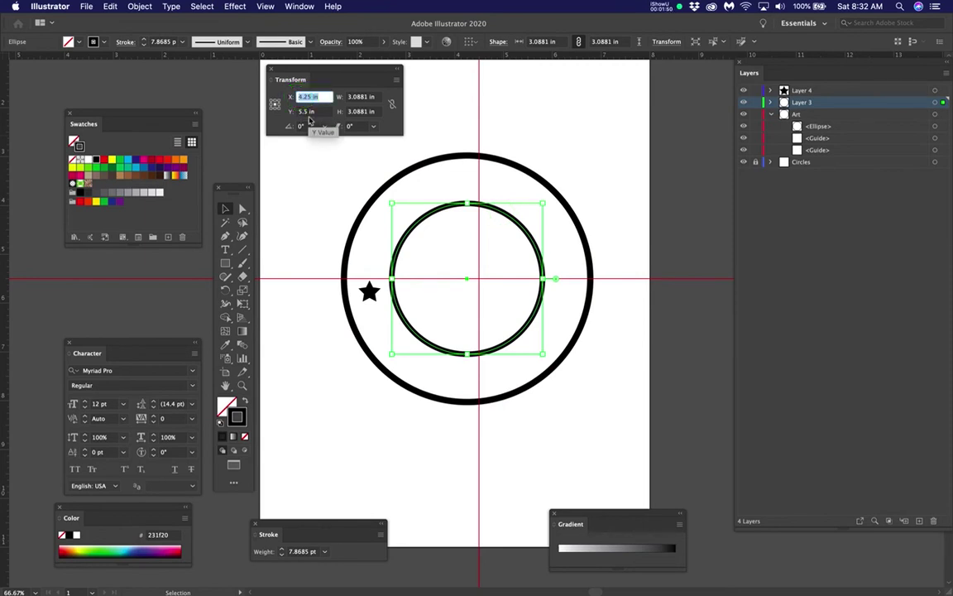
click(308, 97)
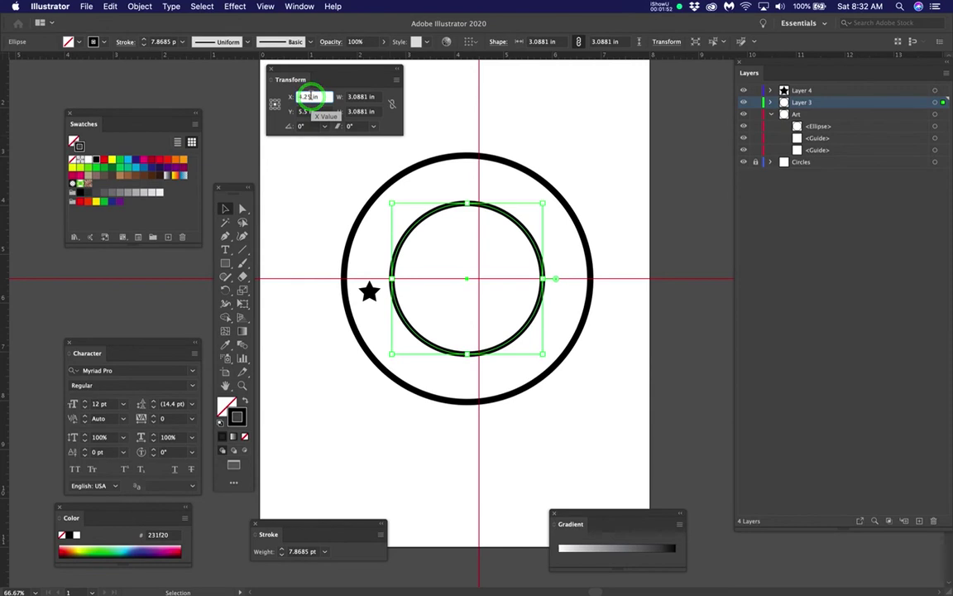
double_click(306, 97)
key(super+c)
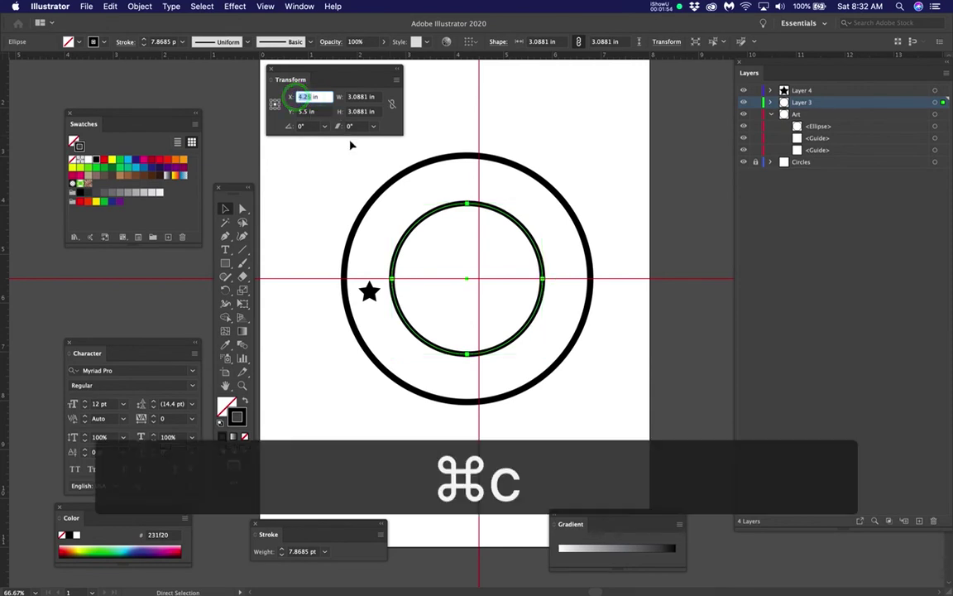
click(426, 111)
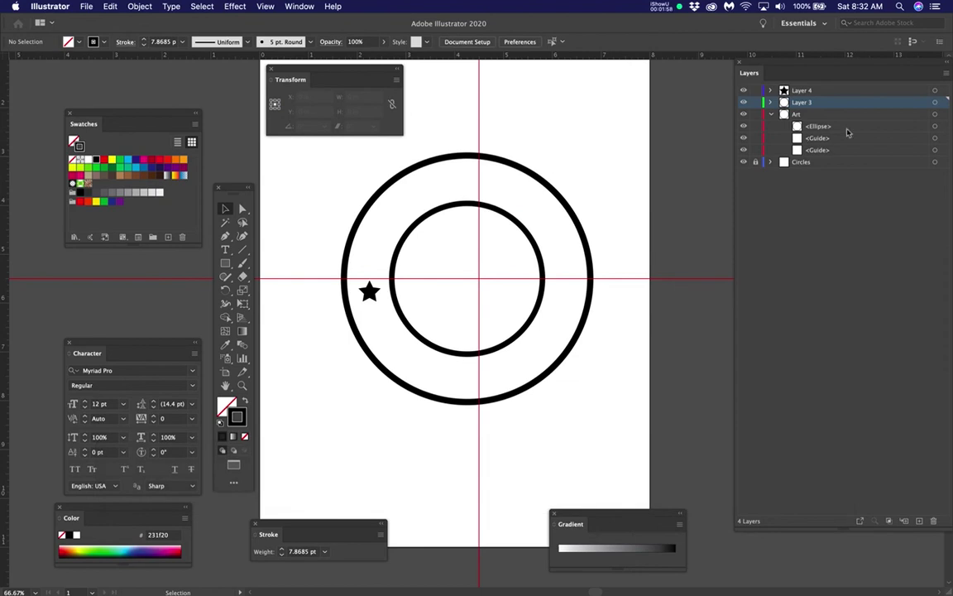
Select the vertical guide in the Art layer and set its X position to the copied value 4.25
click(743, 141)
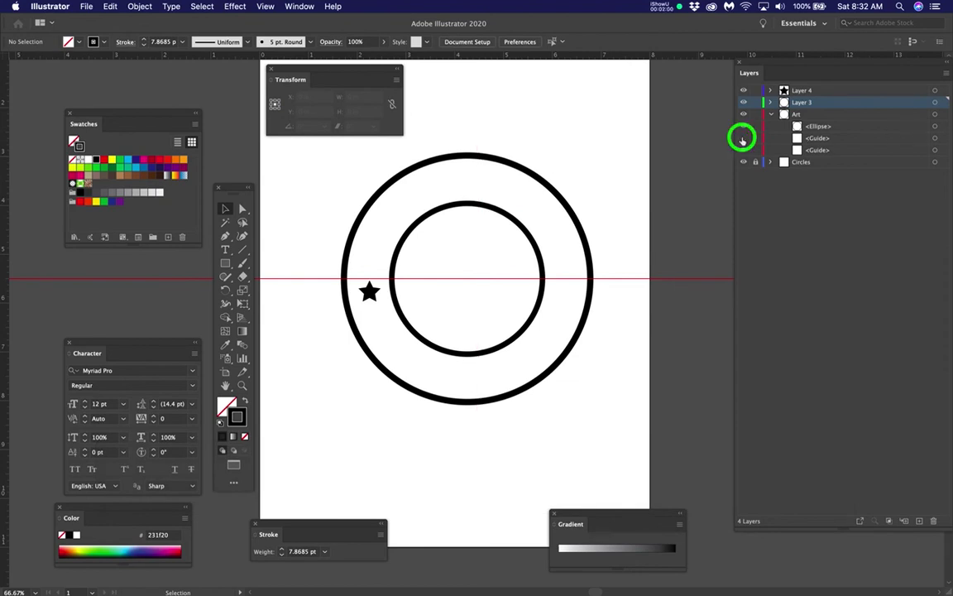
click(934, 139)
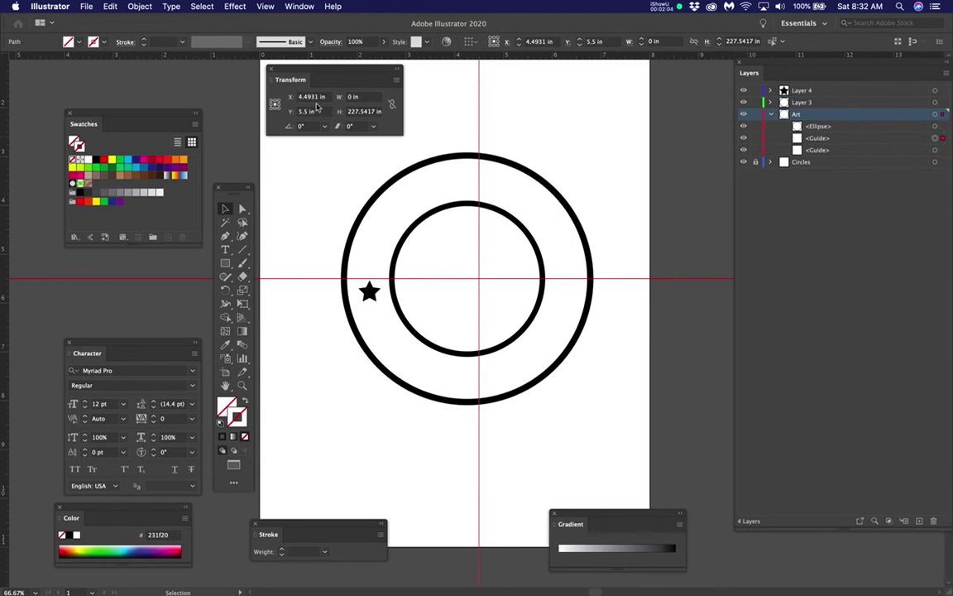
click(286, 98)
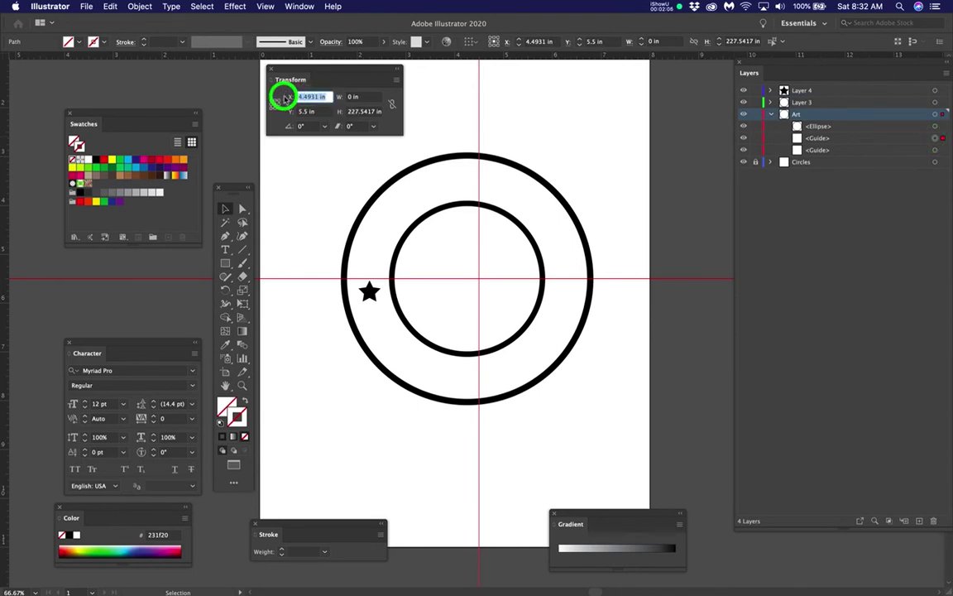
key(super+v)
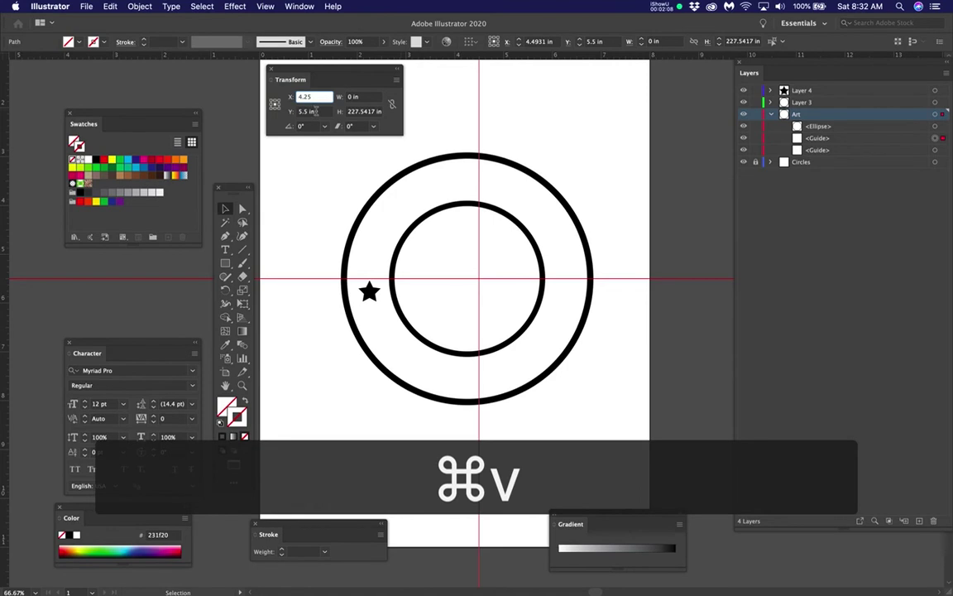
key(Return)
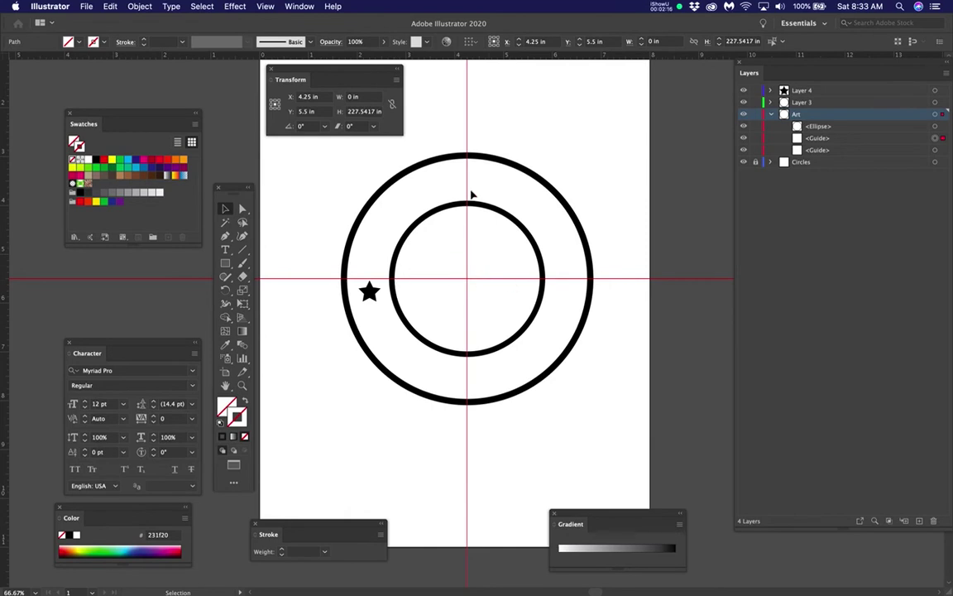
Reselect the outer circle to check its centre against the vertical guide
click(494, 164)
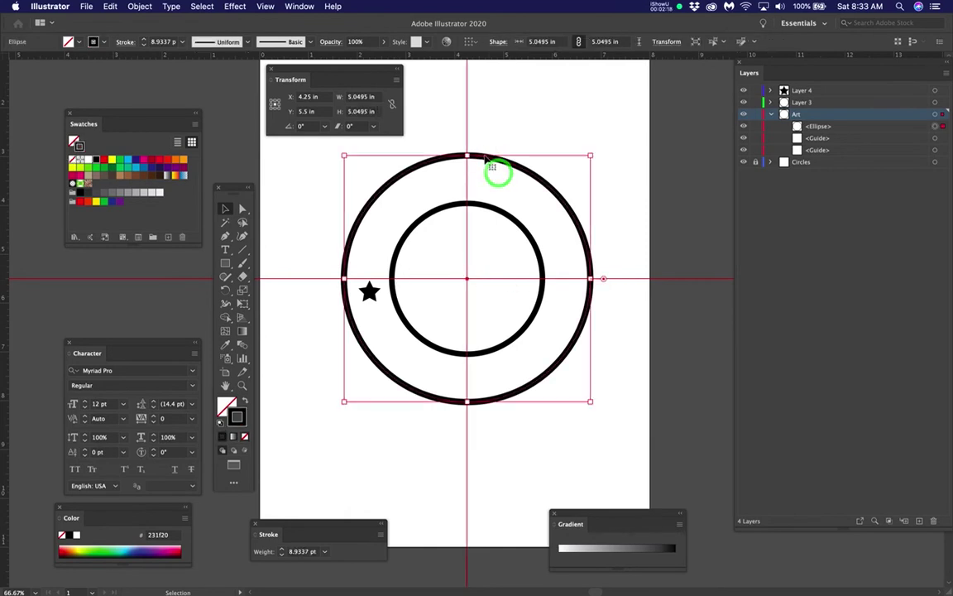
click(615, 183)
click(537, 180)
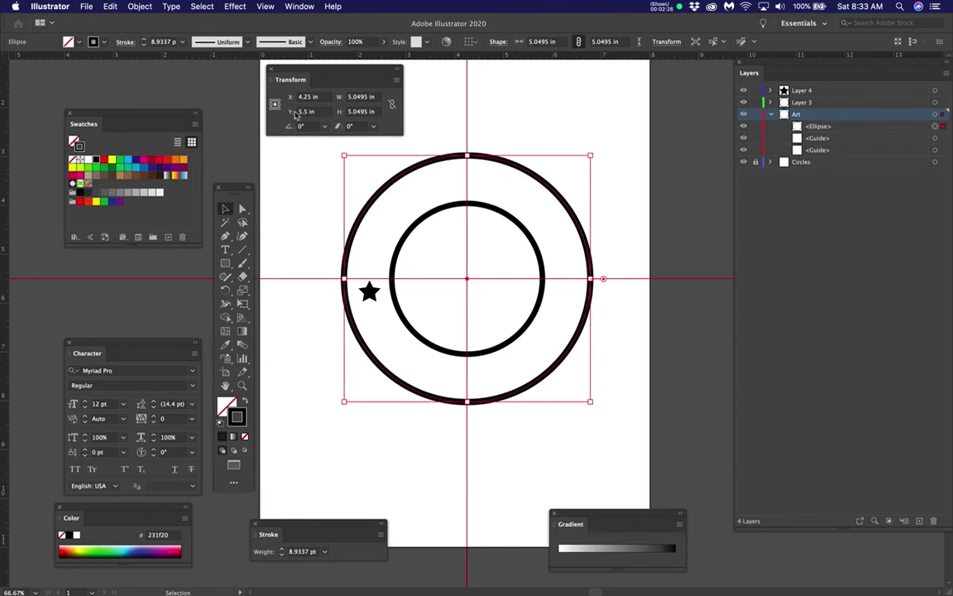
Copy the inner circle's Y value of 5.5 and select the horizontal guide to compare its Y position
click(502, 211)
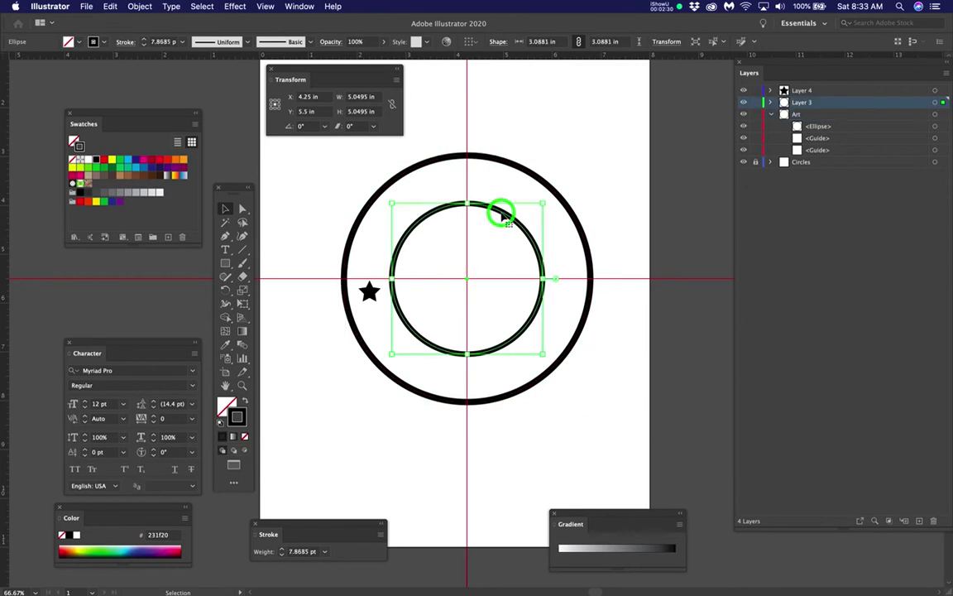
click(304, 112)
double_click(298, 113)
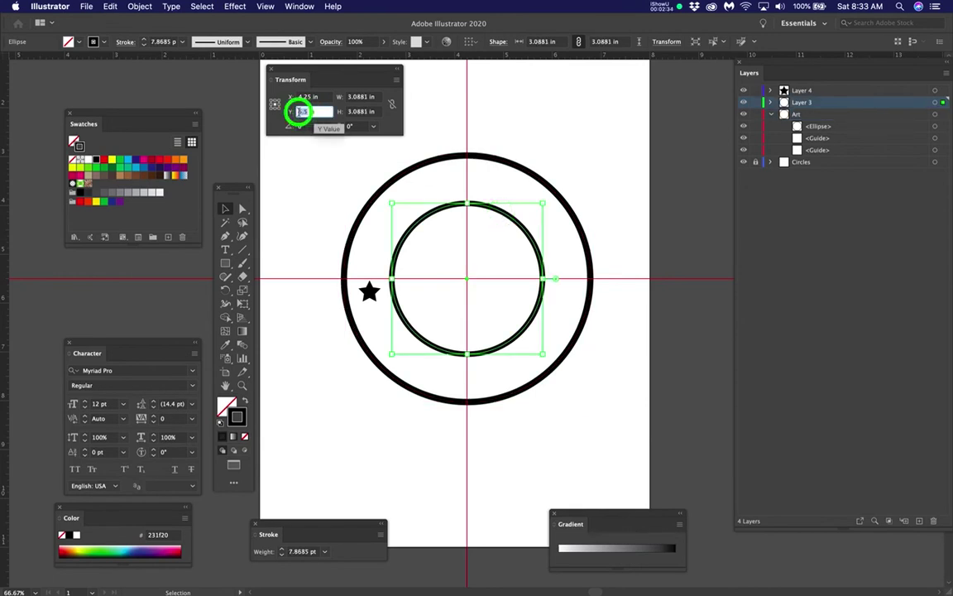
key(super+c)
click(513, 132)
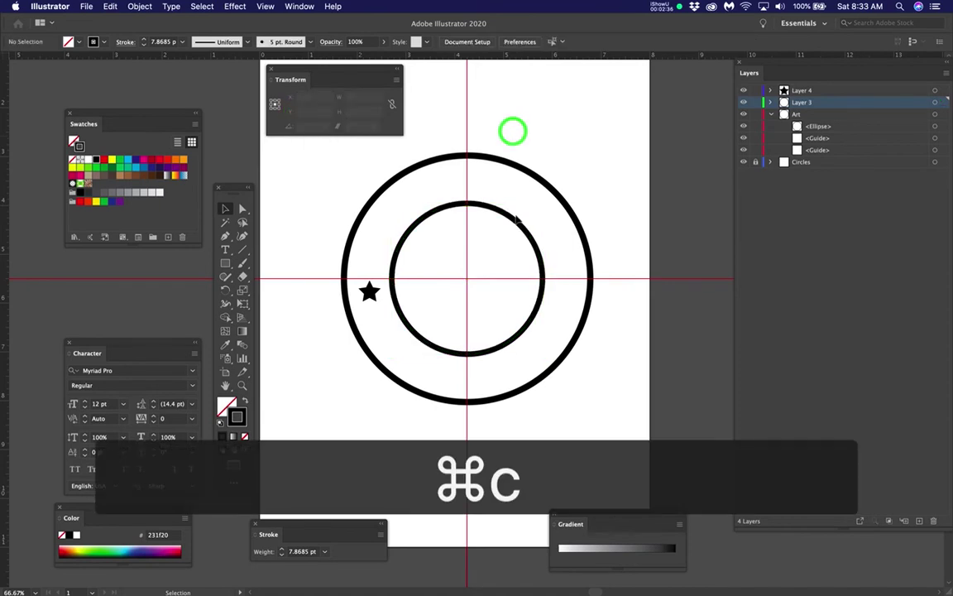
click(636, 280)
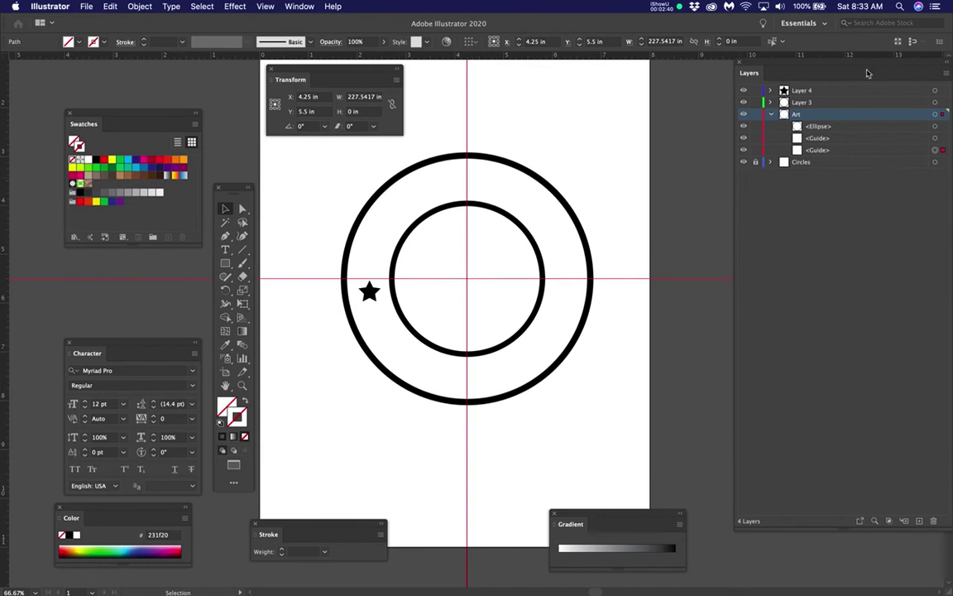
Move the Layers panel inward, and lock both guides and the ellipse in the Art layer as well as Layer 3
drag(868, 67, 823, 62)
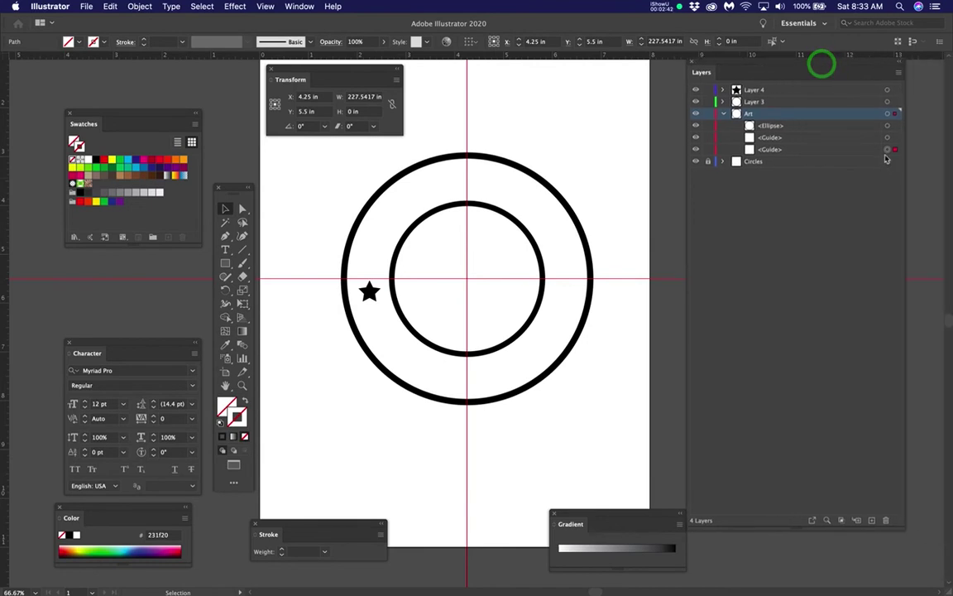
click(890, 150)
drag(709, 138, 708, 150)
click(709, 125)
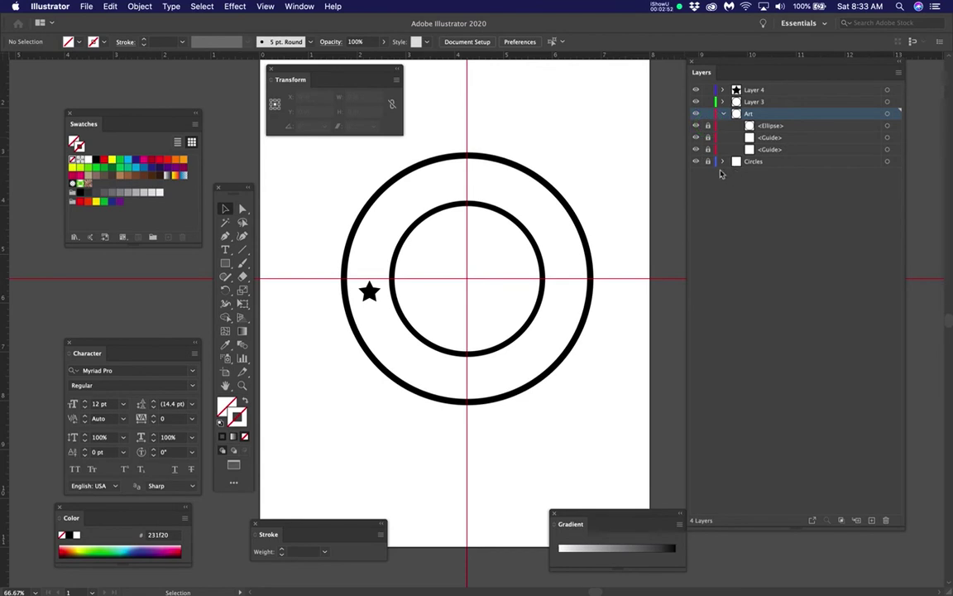
click(696, 162)
click(707, 101)
Try selecting the circles and guides on the artboard to test their locks
drag(502, 139, 469, 263)
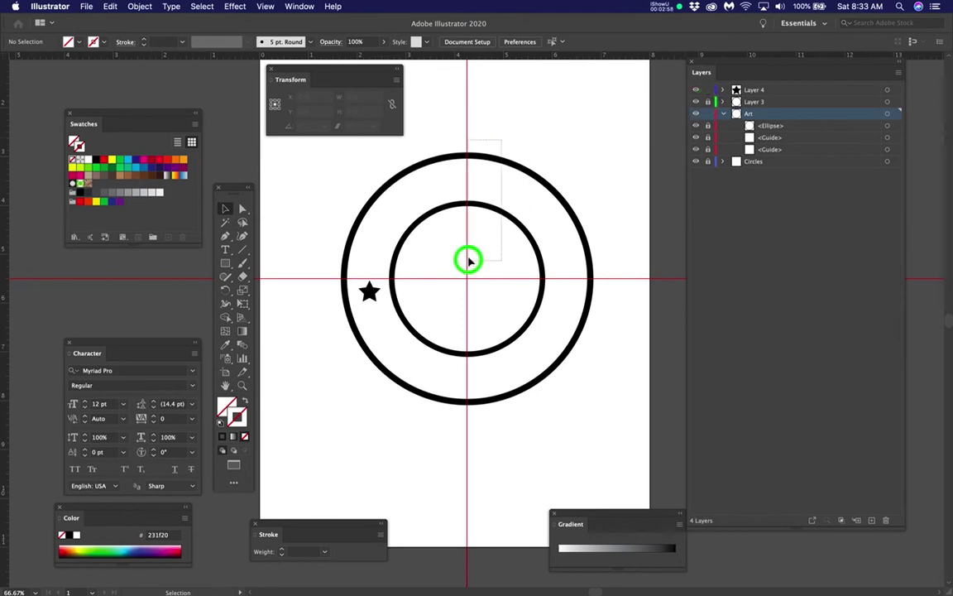
click(490, 226)
click(521, 256)
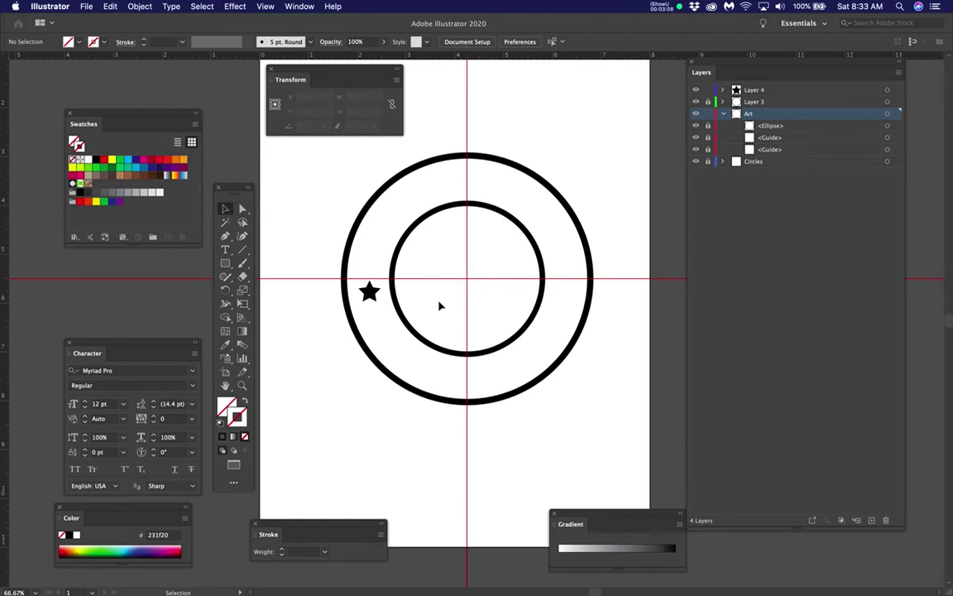
Move the Transform panel aside and select the black star between the two circles at 100% zoom
scroll(440, 306, up, 1)
key(space)
drag(495, 313, 476, 332)
drag(302, 80, 238, 79)
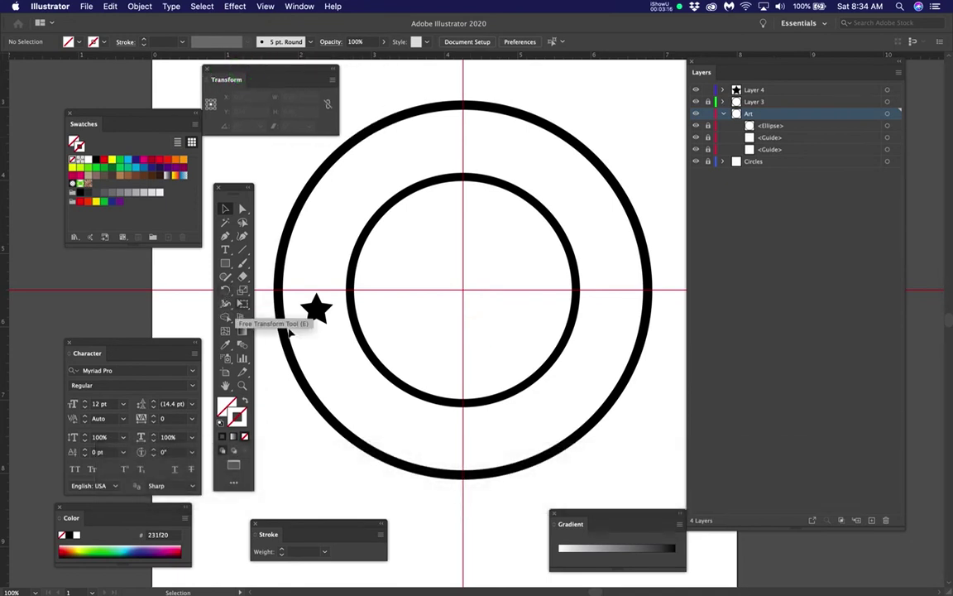
click(317, 311)
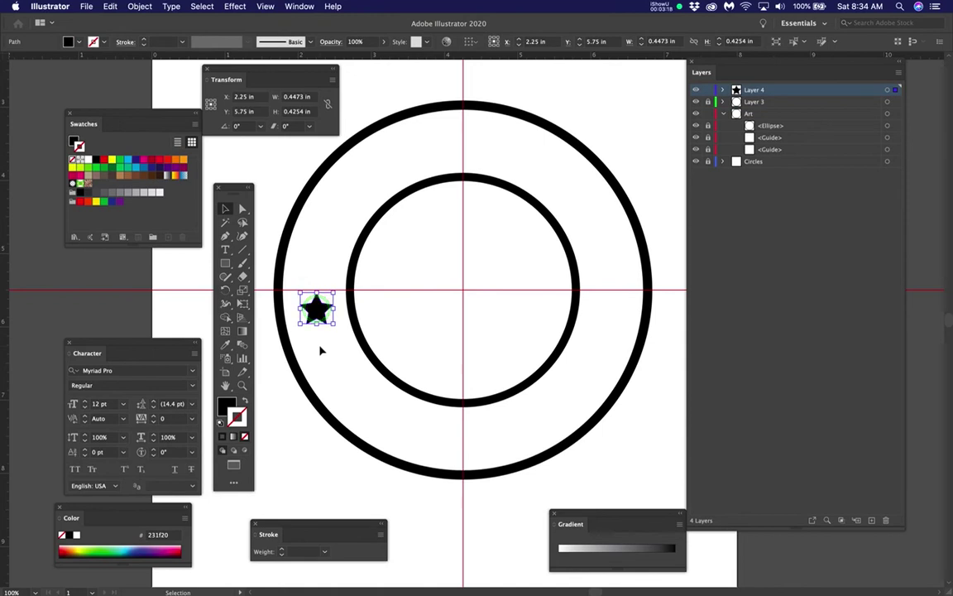
click(226, 292)
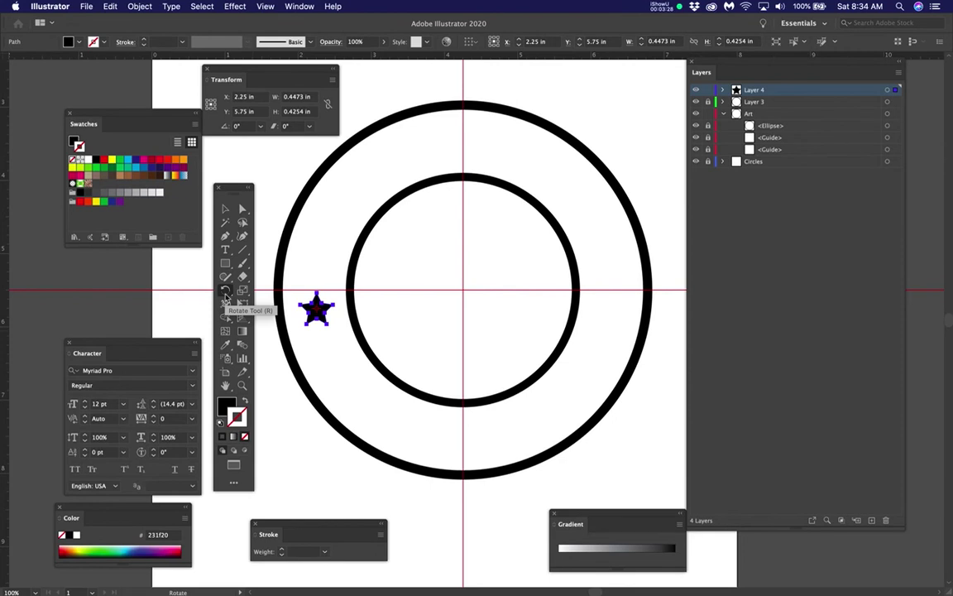
scroll(313, 314, up, 5)
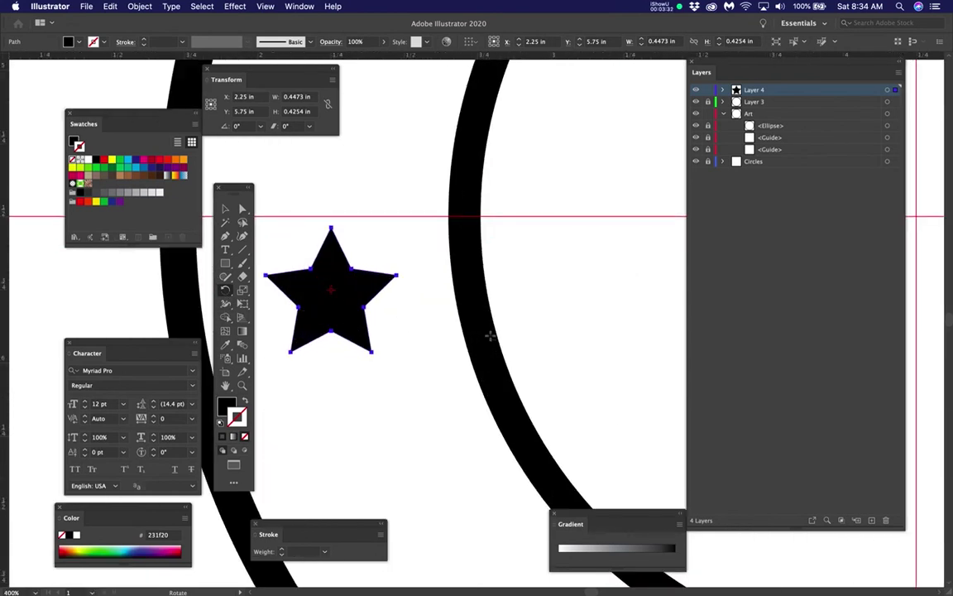
scroll(441, 302, down, 4)
key(space)
drag(582, 326, 425, 277)
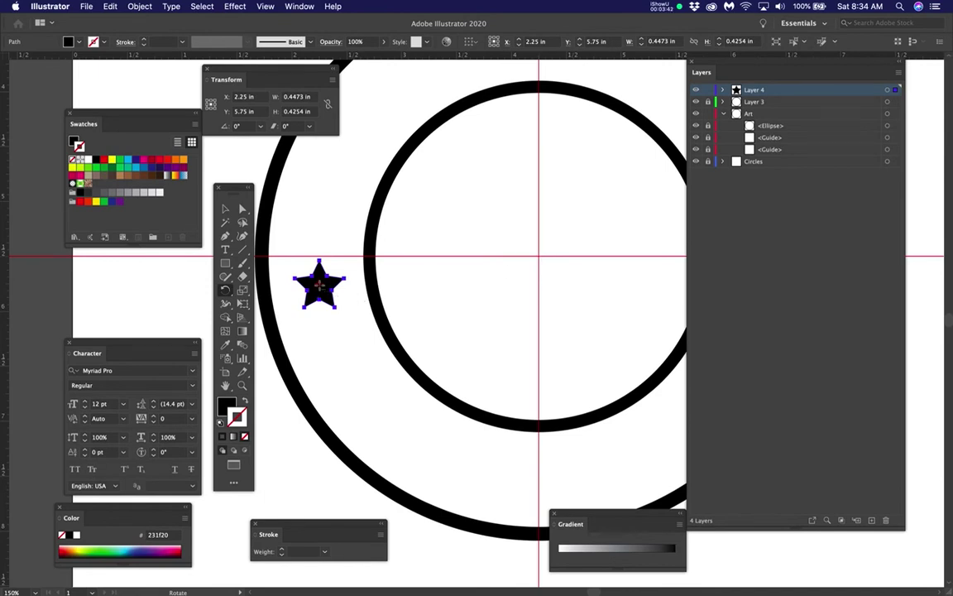
alt+click(539, 258)
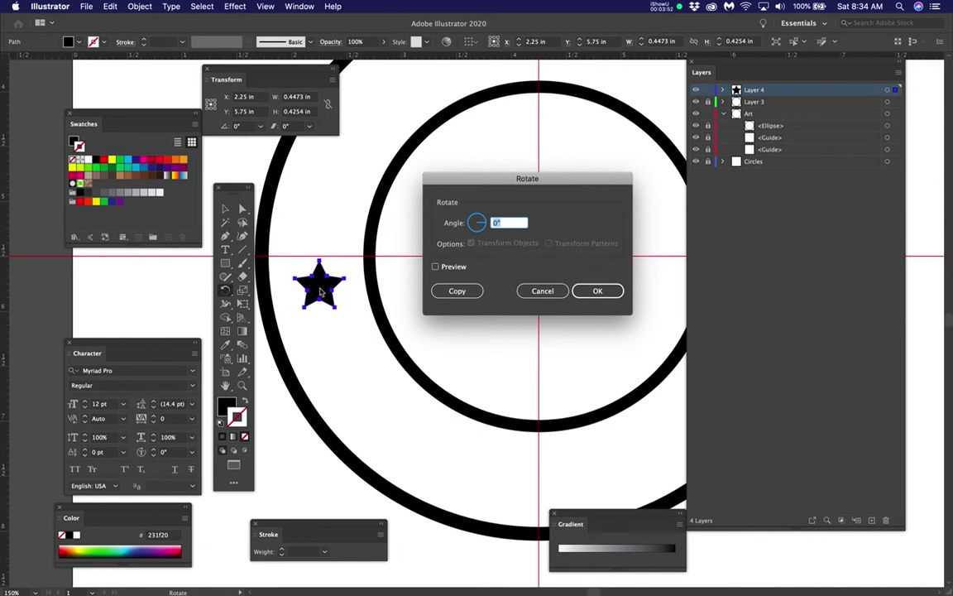
drag(560, 181, 559, 95)
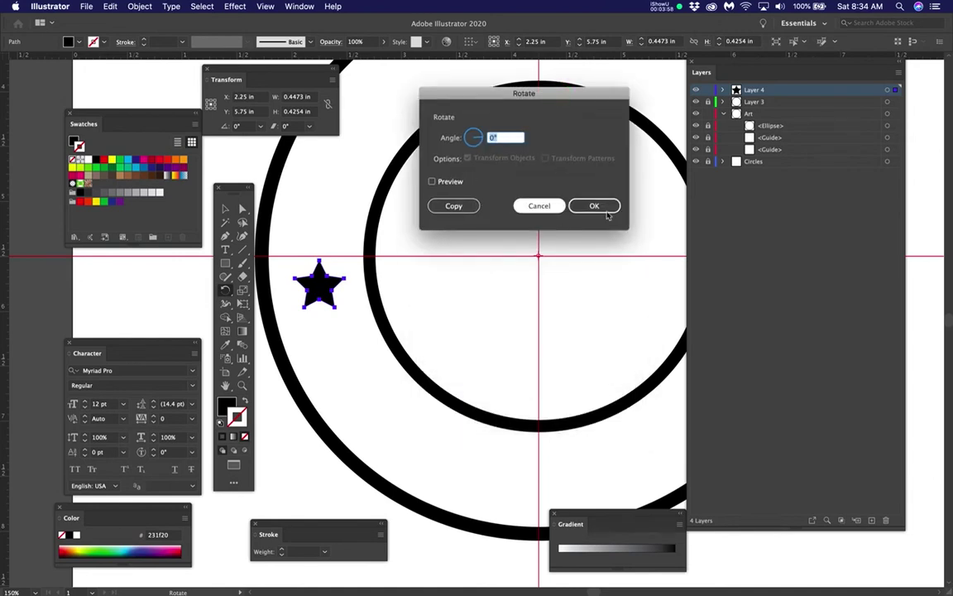
click(755, 68)
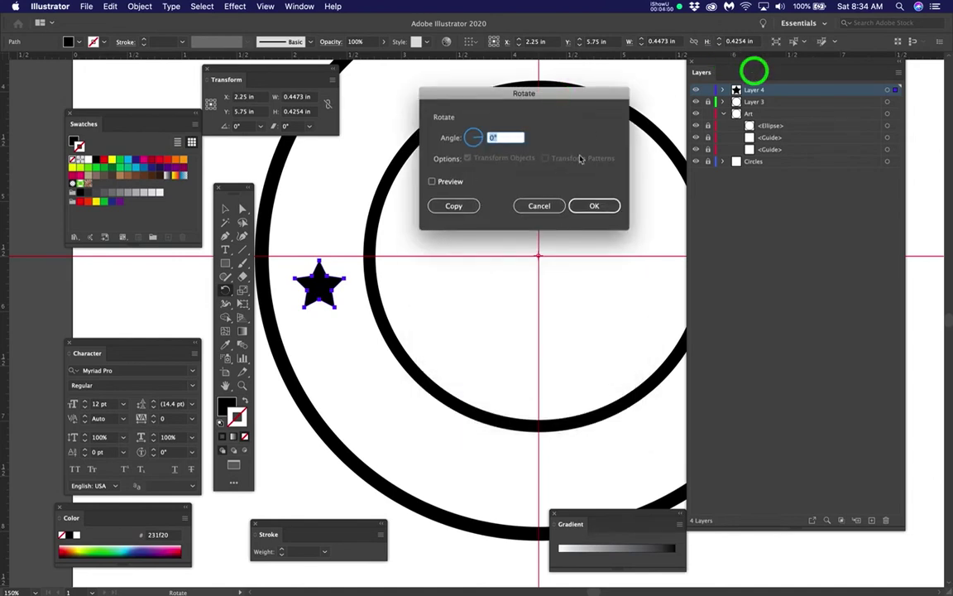
click(572, 206)
click(540, 206)
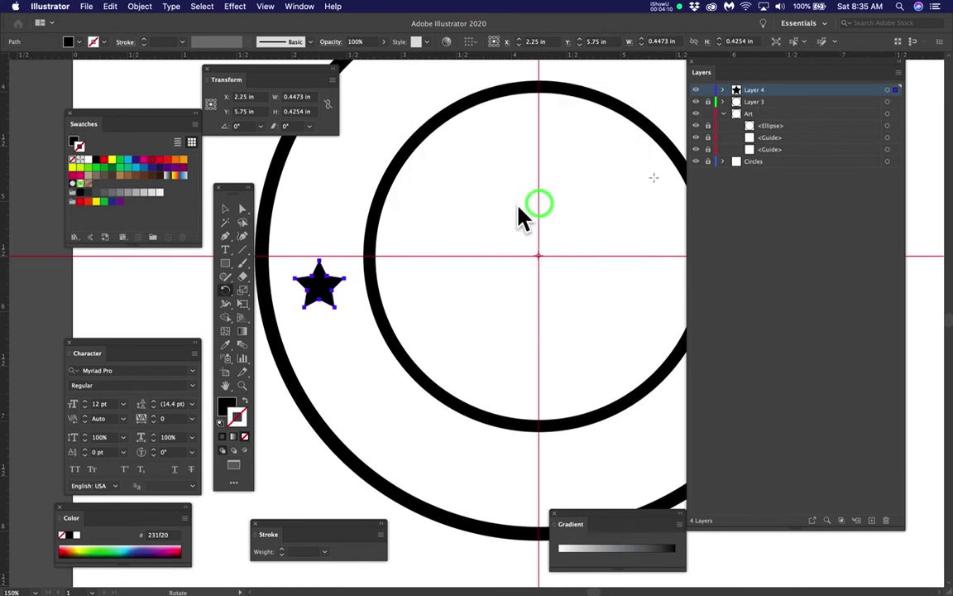
Move the Layers panel outward so that it clears the two circles
drag(733, 66, 769, 71)
key(r)
scroll(531, 243, down, 2)
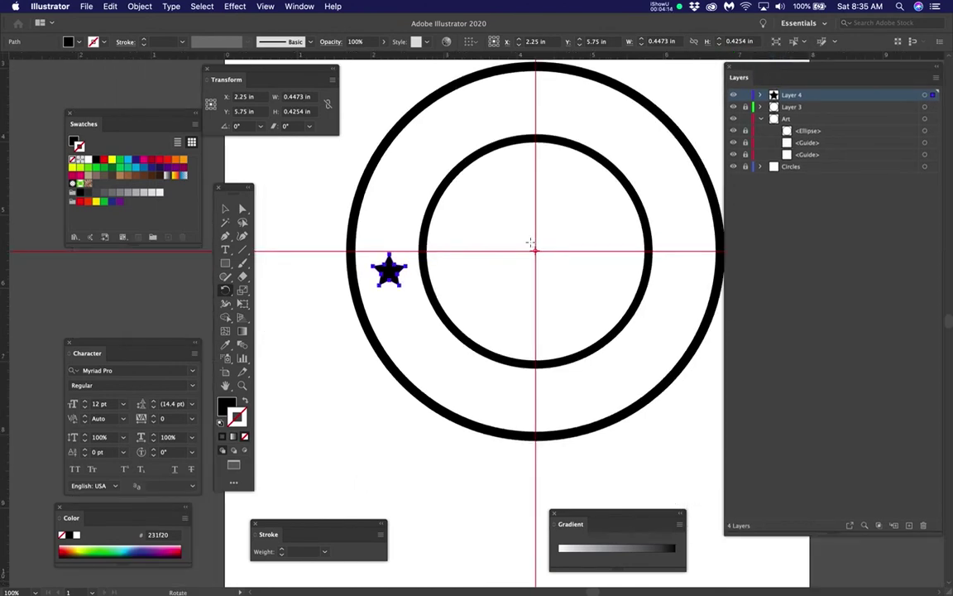
drag(504, 272, 469, 279)
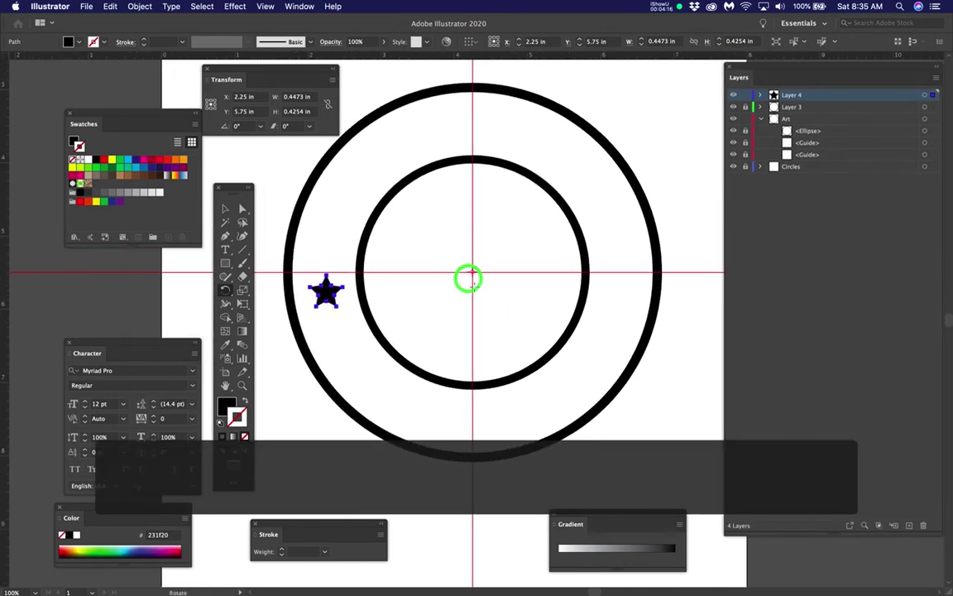
Create a copy of the star rotated 15° about the intersection of the guides, with Preview turned on
click(222, 291)
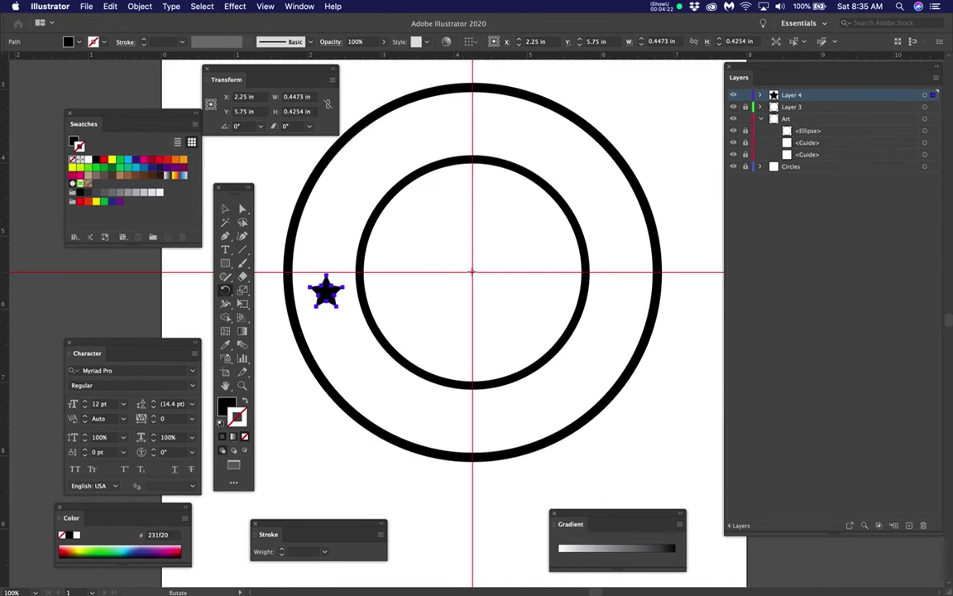
alt+click(472, 272)
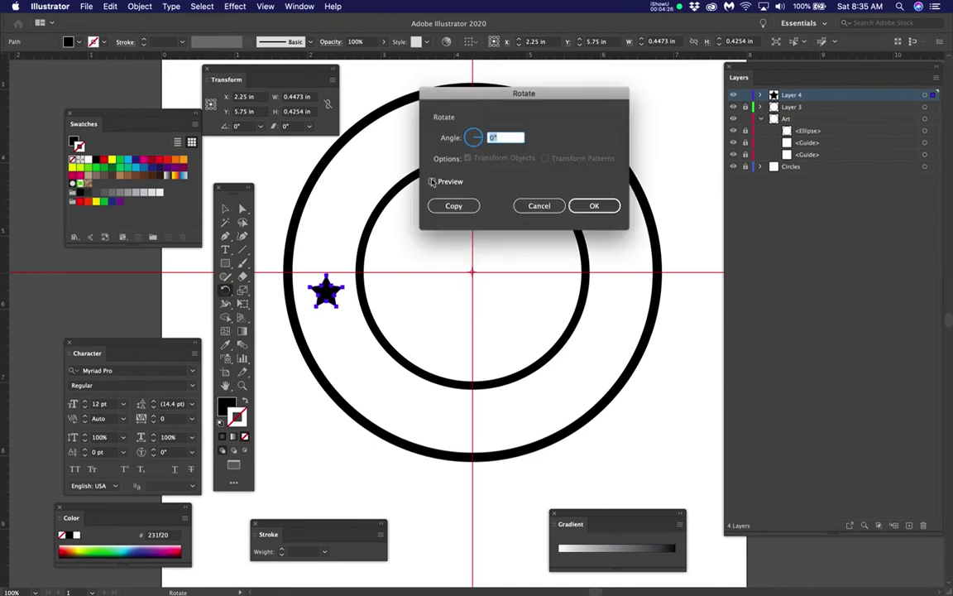
click(501, 138)
text(15)
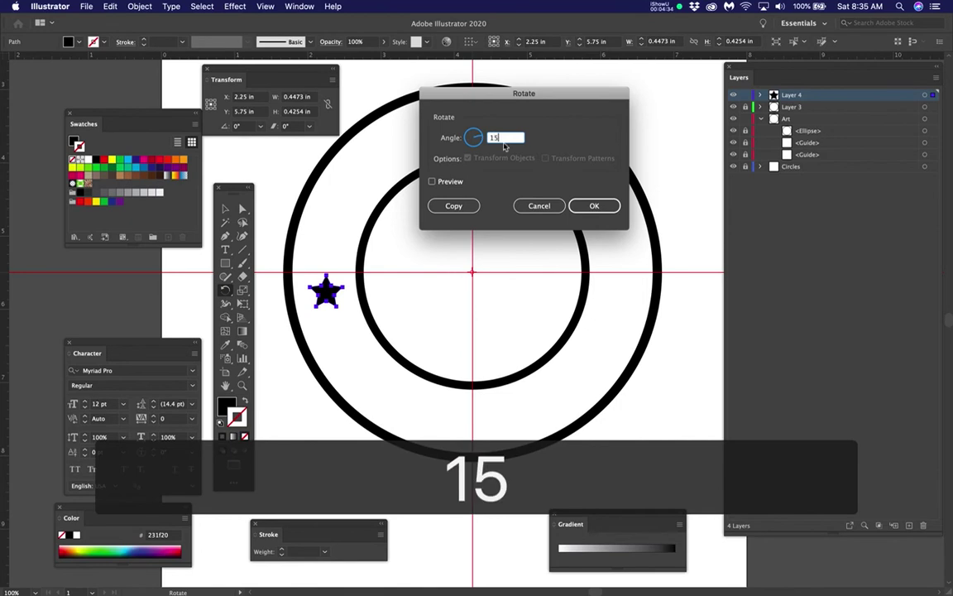
click(431, 182)
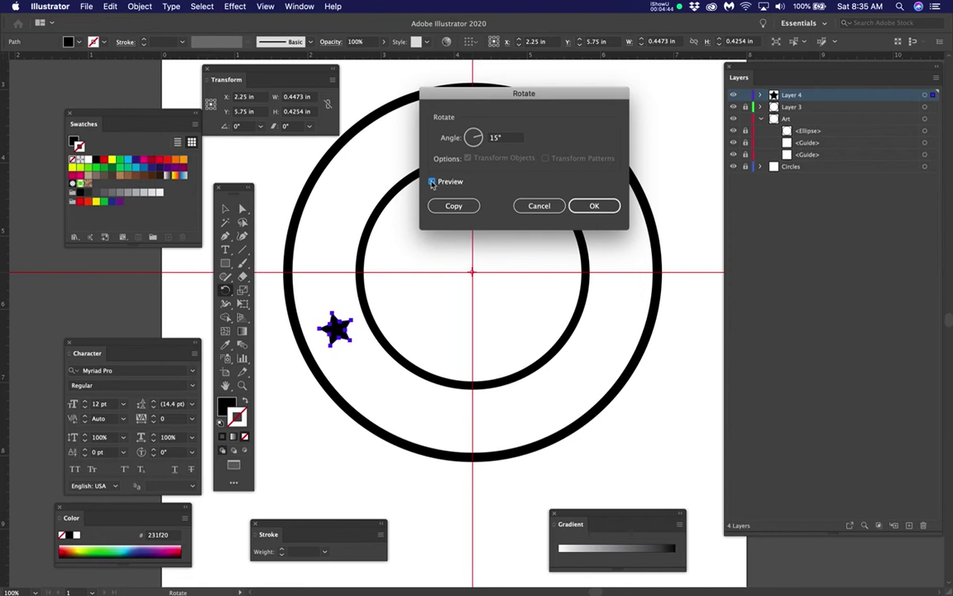
click(453, 207)
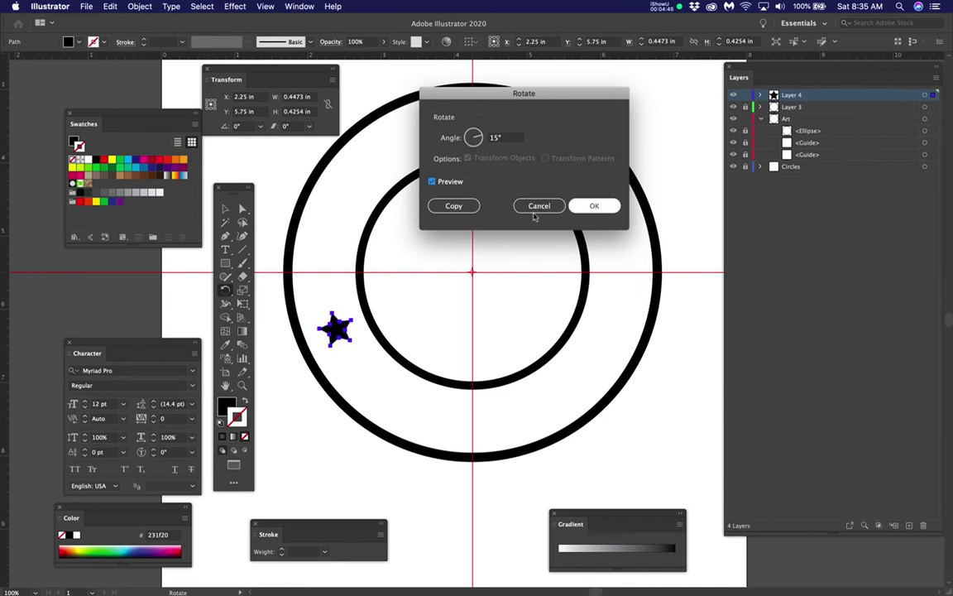
click(458, 207)
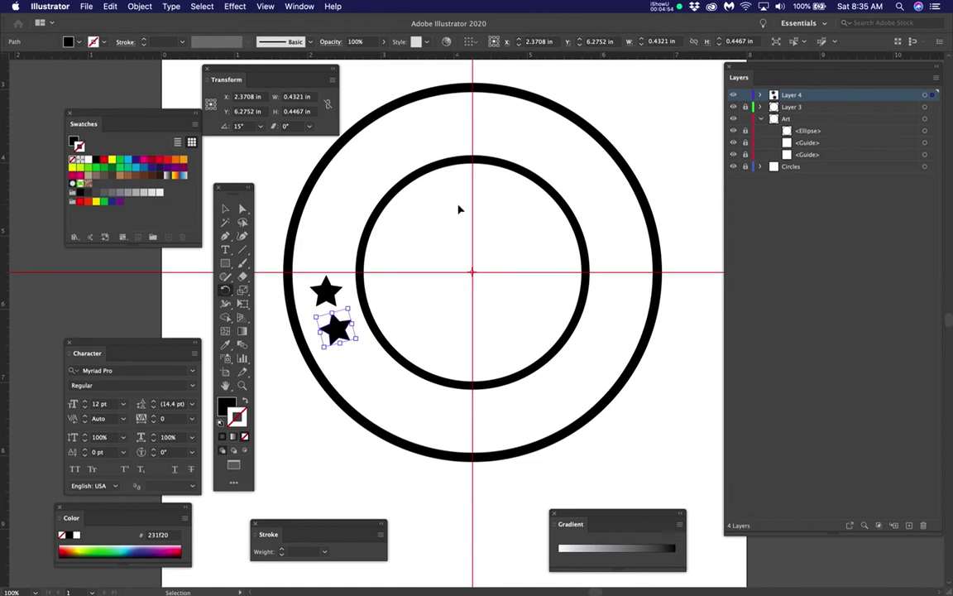
Repeat the rotated copy ten times to run the stars along the lower half of the ring
key(super+d)
key(super+d)
key(super+d)
key(super+d)
key(super+d)
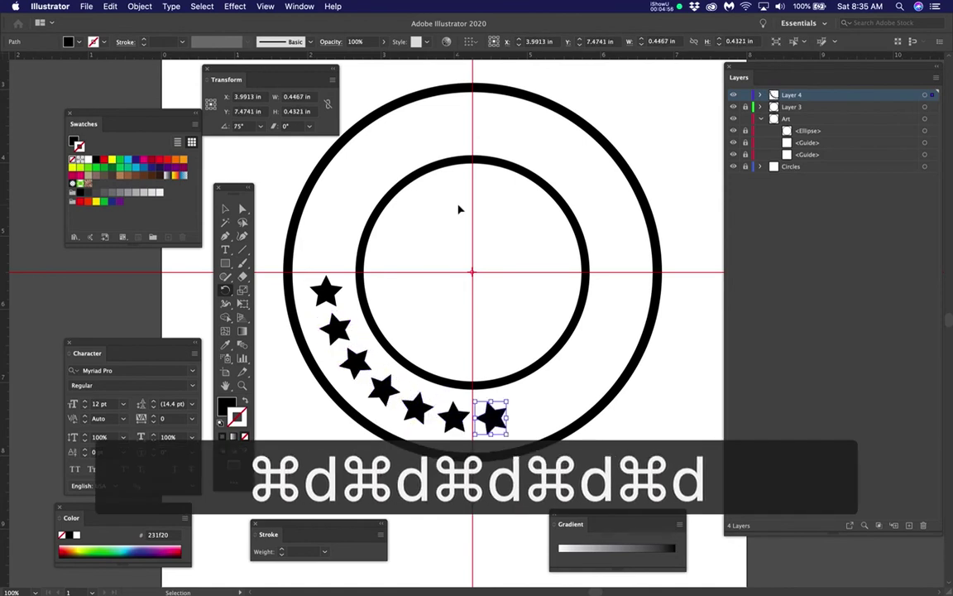
key(super+d)
key(super+d)
key(super+d)
key(super+d)
key(super+d)
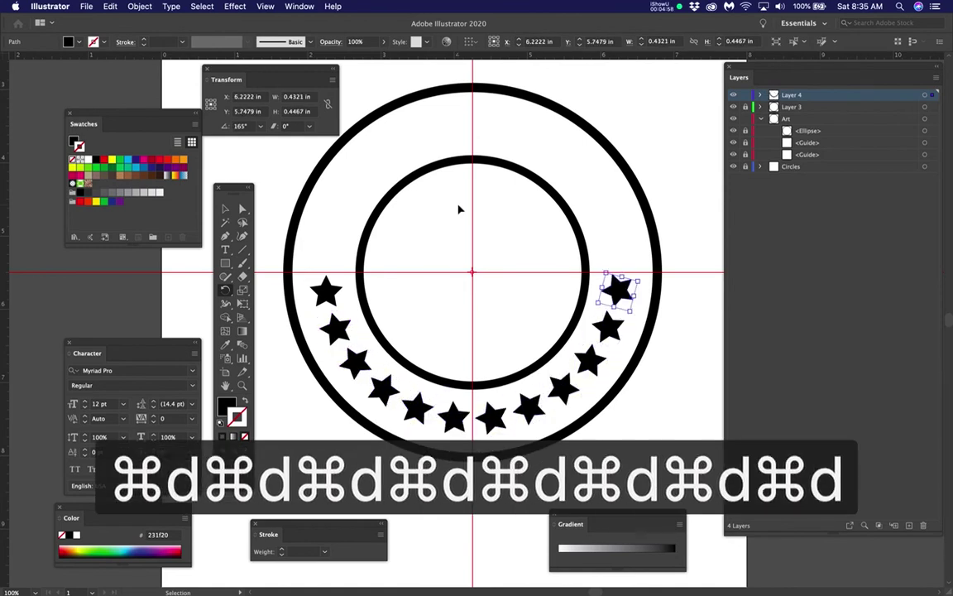
Shrink the Layers panel so that it ends just below its list of layers
key(r)
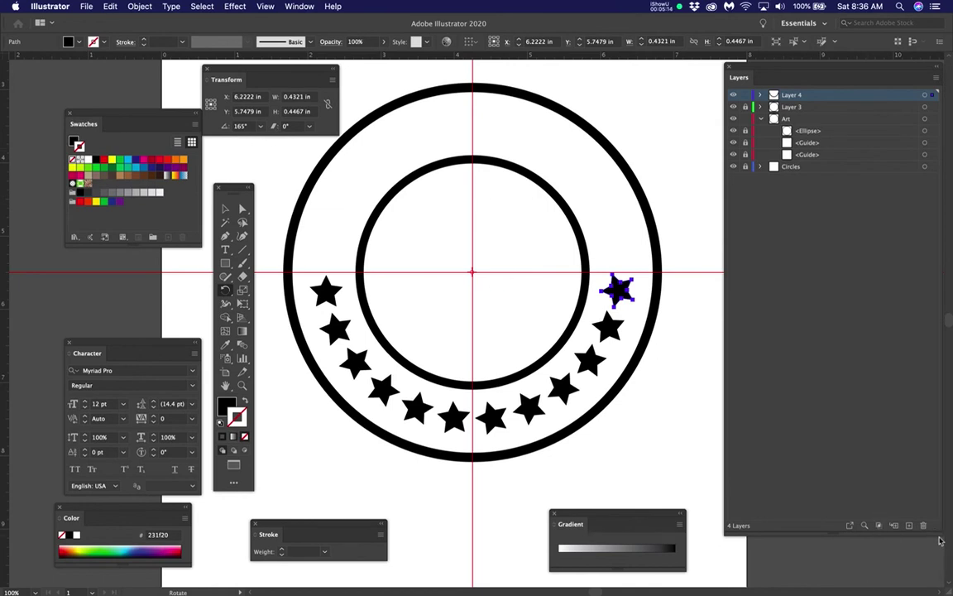
drag(939, 536, 917, 232)
scroll(422, 289, up, 1)
drag(504, 340, 530, 326)
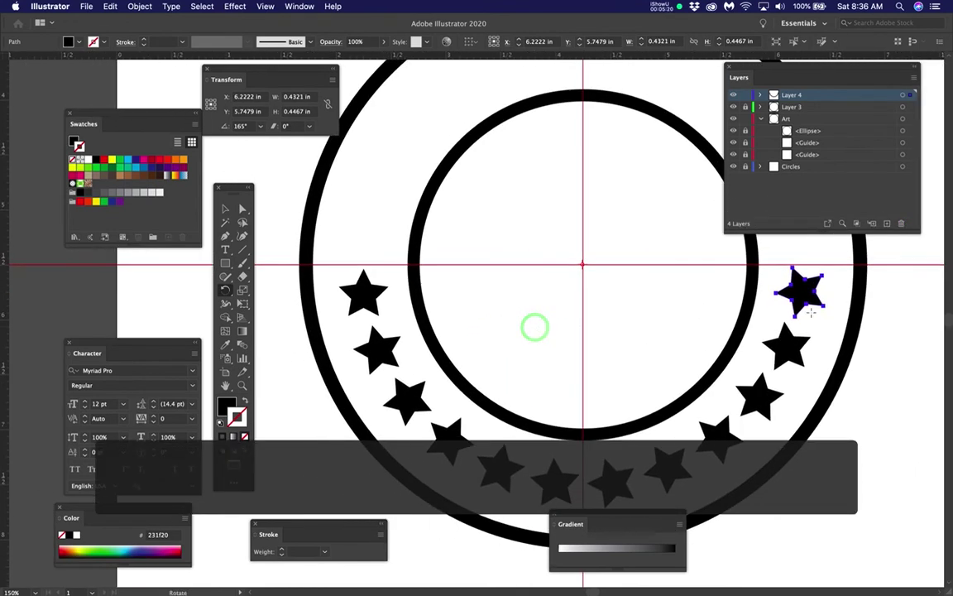
Deselect the last star and move the Gradient panel off the lower part of the ring
key(r)
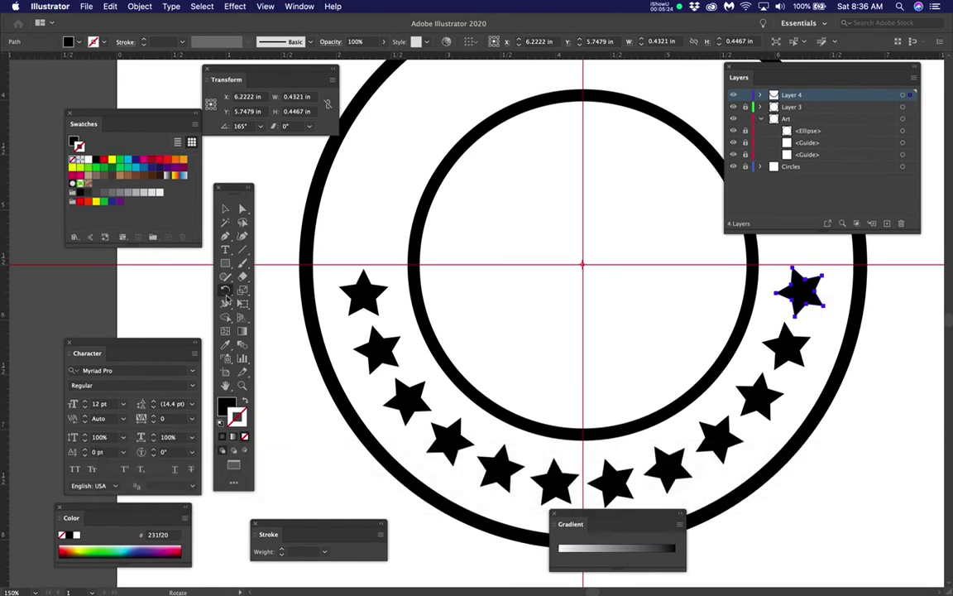
click(224, 209)
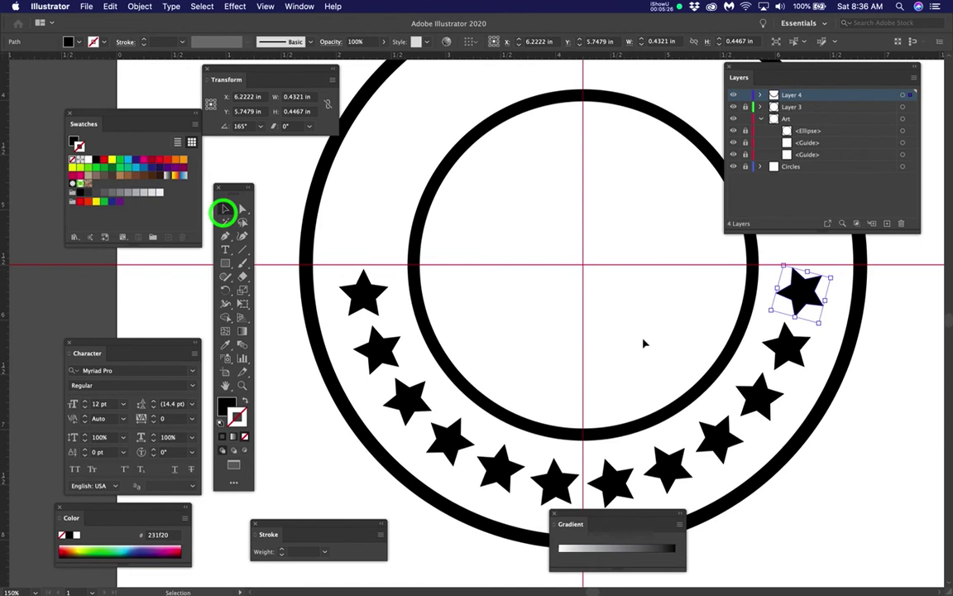
click(895, 343)
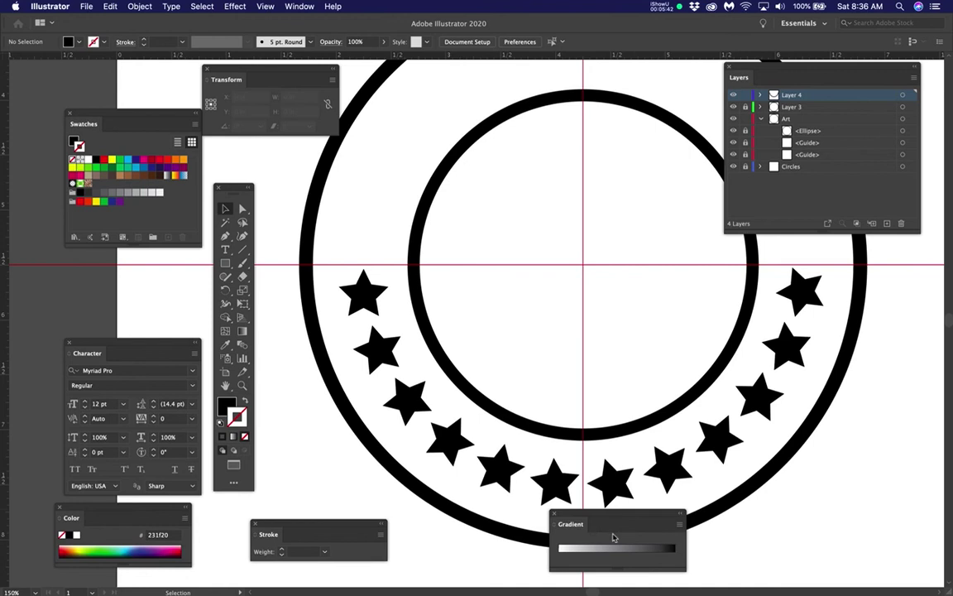
drag(627, 519, 920, 517)
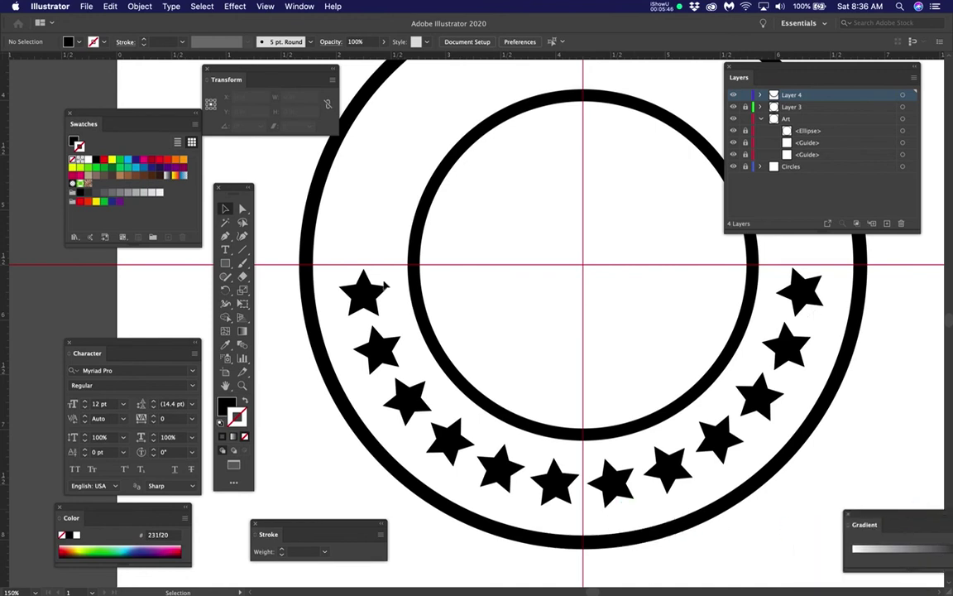
Rotate the second star of the arc upright with Free Transform, to an angle of about 0.5°
scroll(361, 296, up, 2)
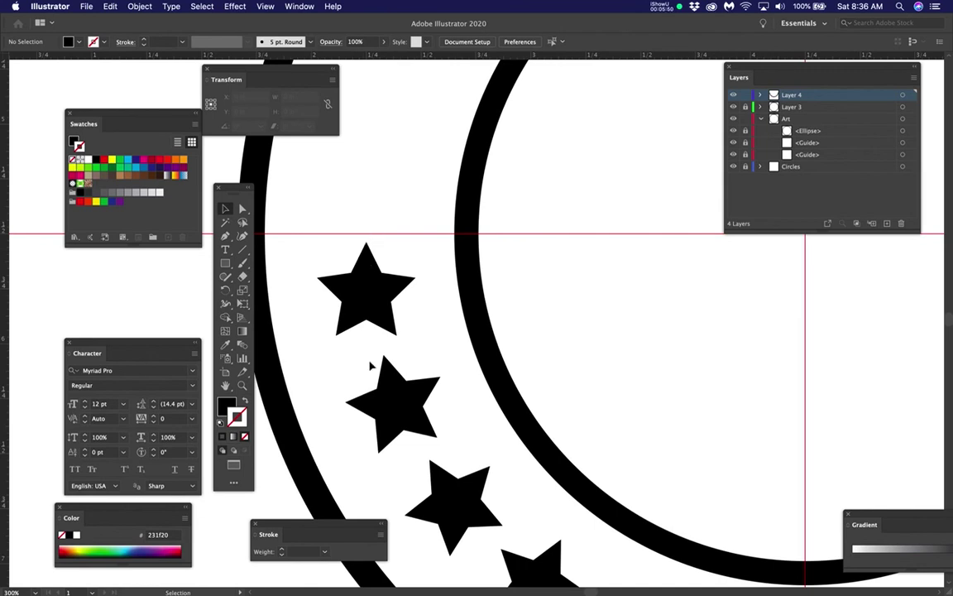
click(399, 408)
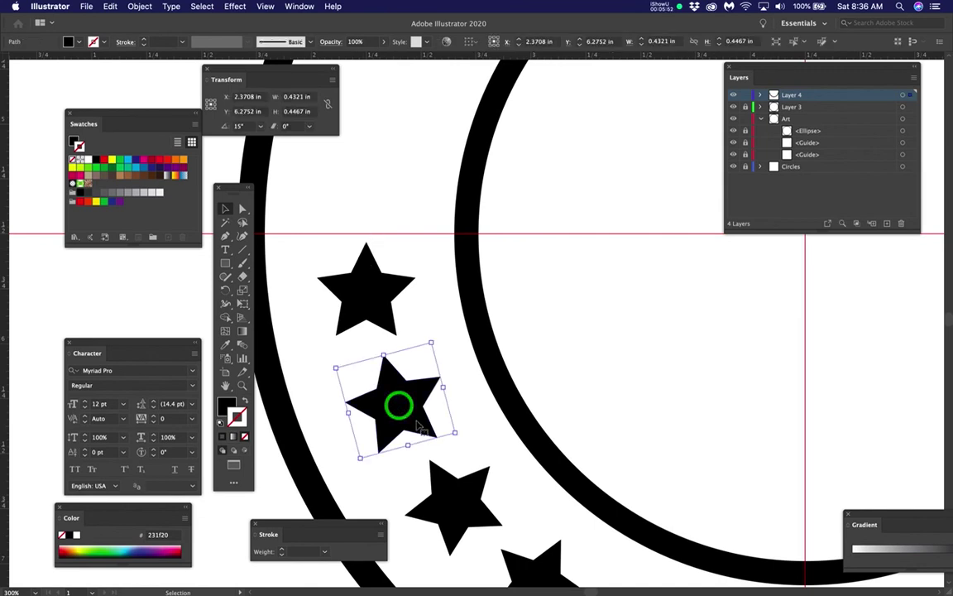
key(r)
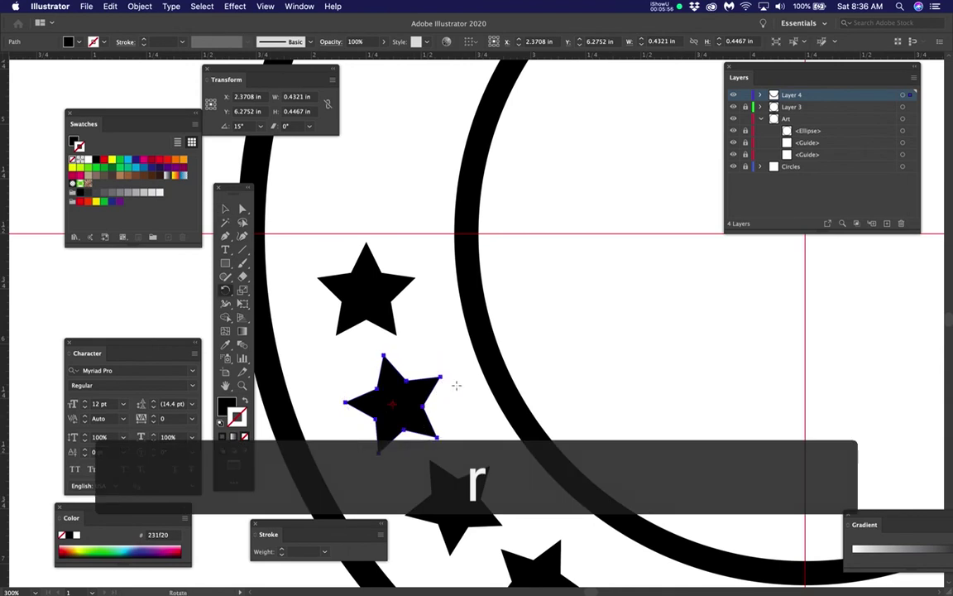
key(e)
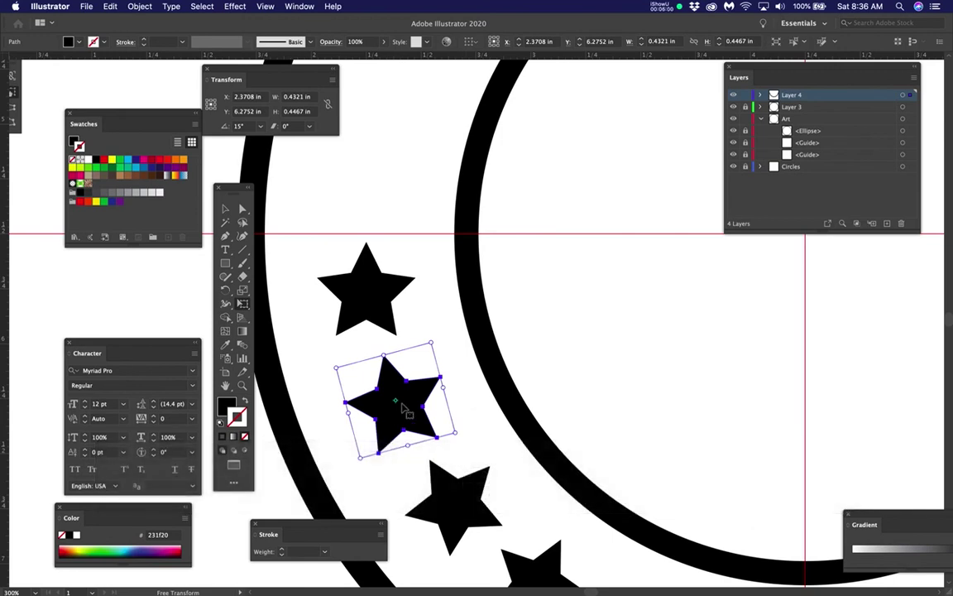
drag(477, 396, 472, 416)
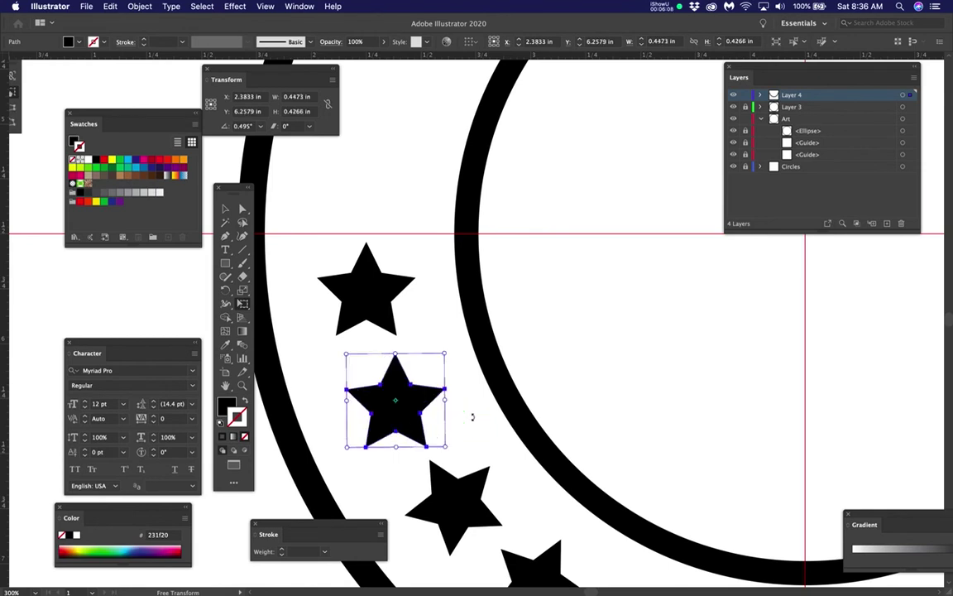
Turn the third star of the arc upright with Free Transform, to an angle of about 0°
key(space)
drag(499, 458, 473, 326)
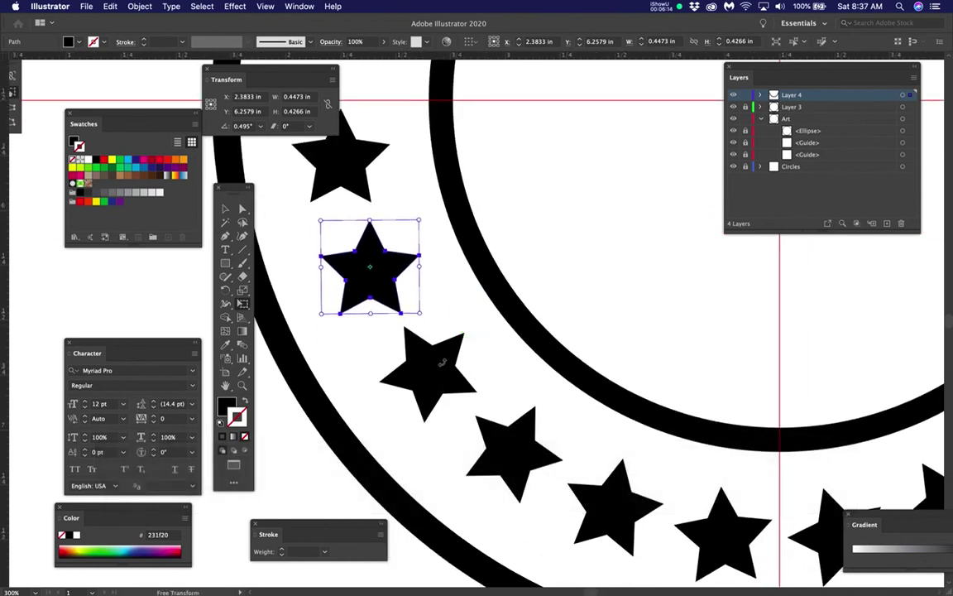
key(v)
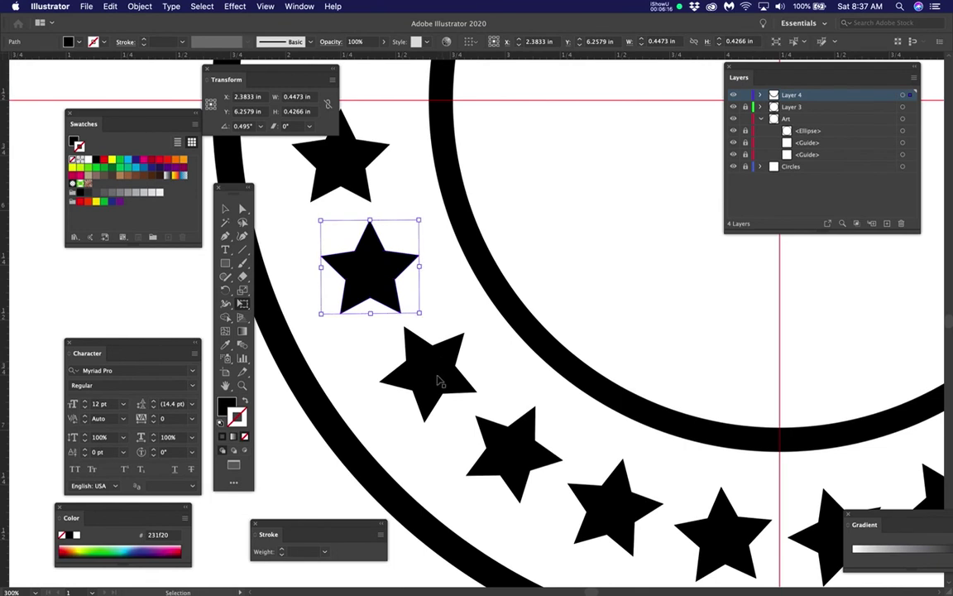
key(e)
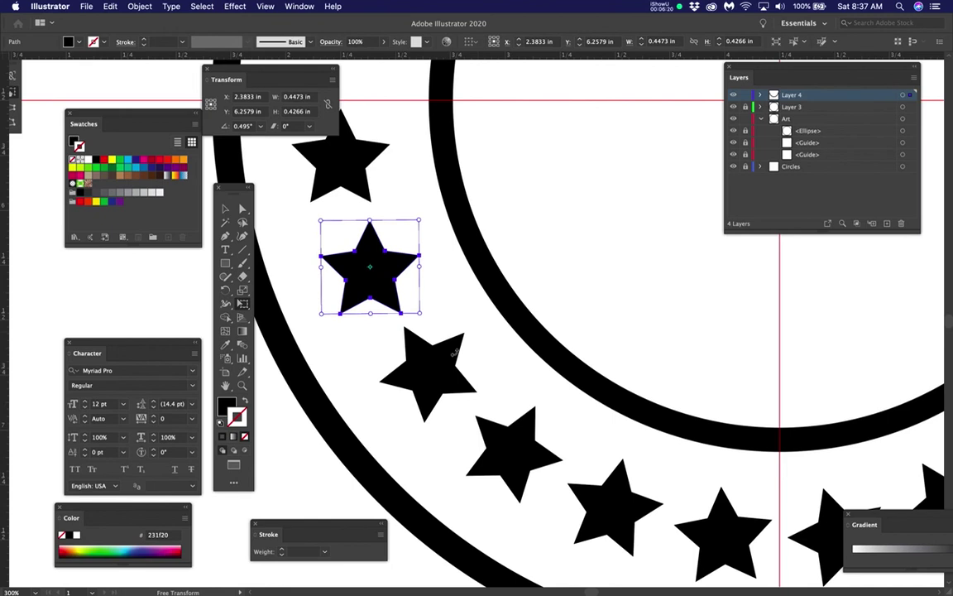
click(436, 368)
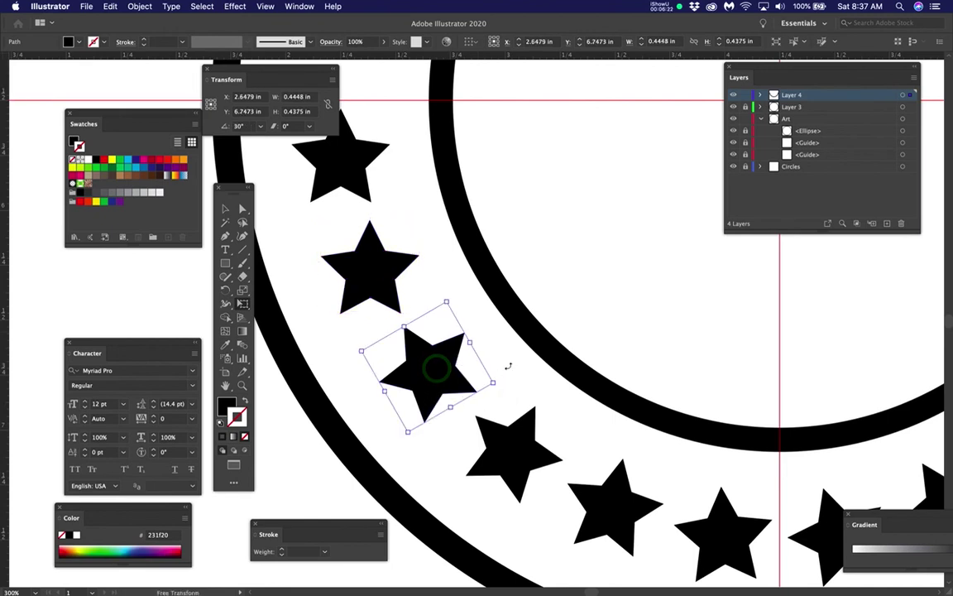
drag(507, 365, 494, 403)
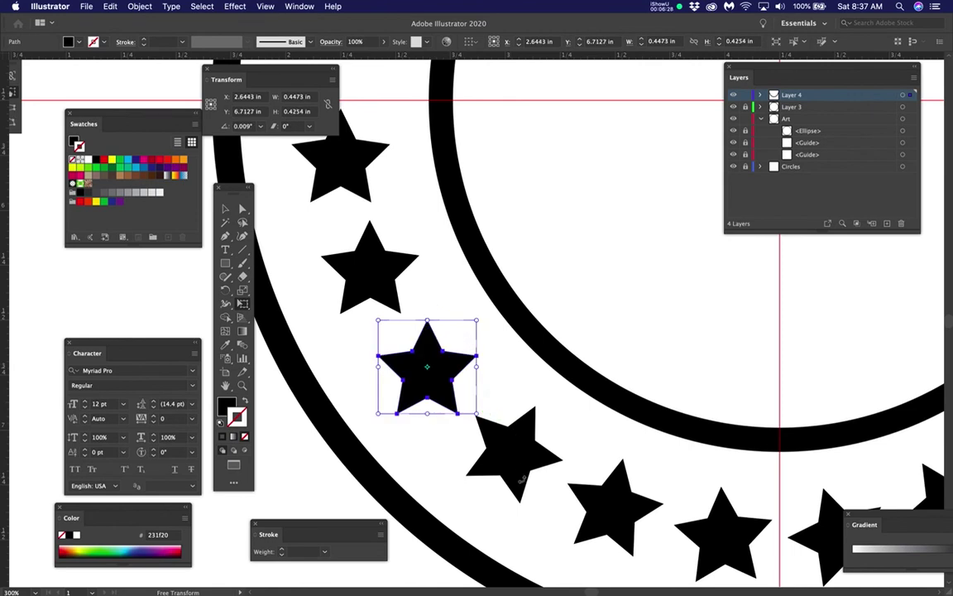
Select the fourth star of the arc and rotate it upright with Free Transform
key(v)
click(517, 456)
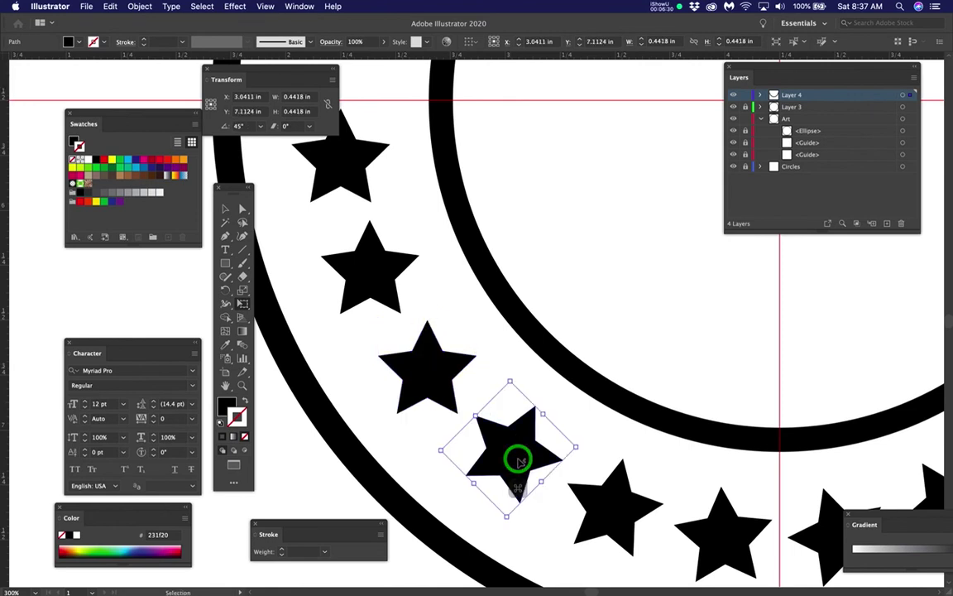
key(e)
drag(620, 440, 589, 406)
Finish turning the fourth star of the arc upright and rotate the fifth star upright with Free Transform, to an angle of about 71.3°
drag(592, 471, 487, 386)
click(518, 418)
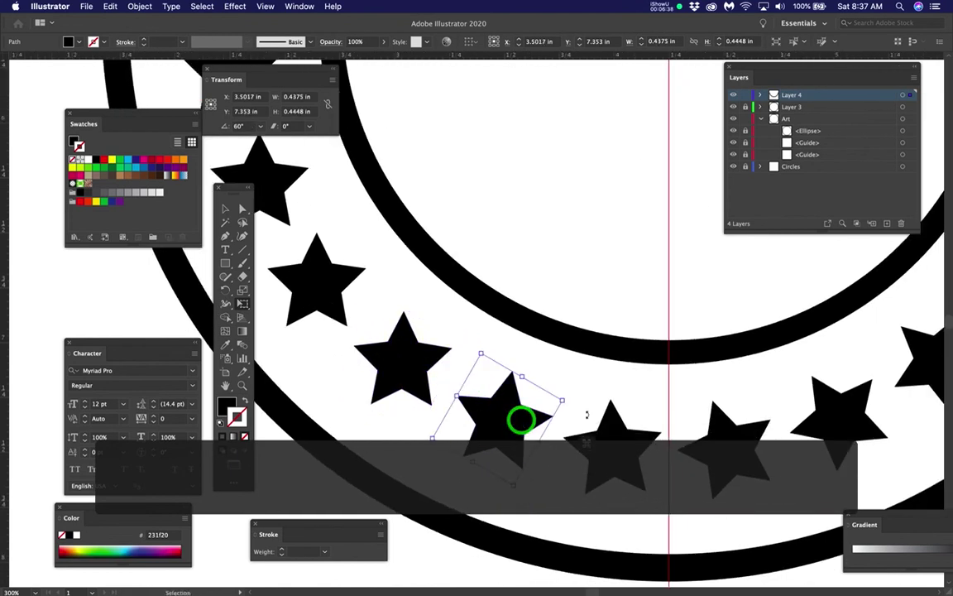
drag(592, 403, 586, 386)
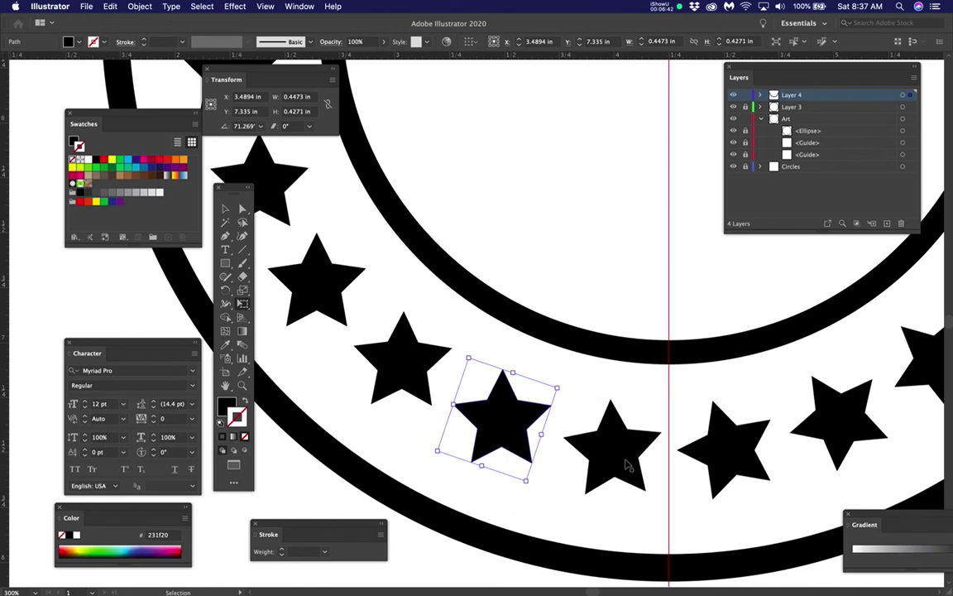
Rotate the sixth star of the arc upright with Free Transform, to an angle of about 72.9°
super+click(625, 460)
key(e)
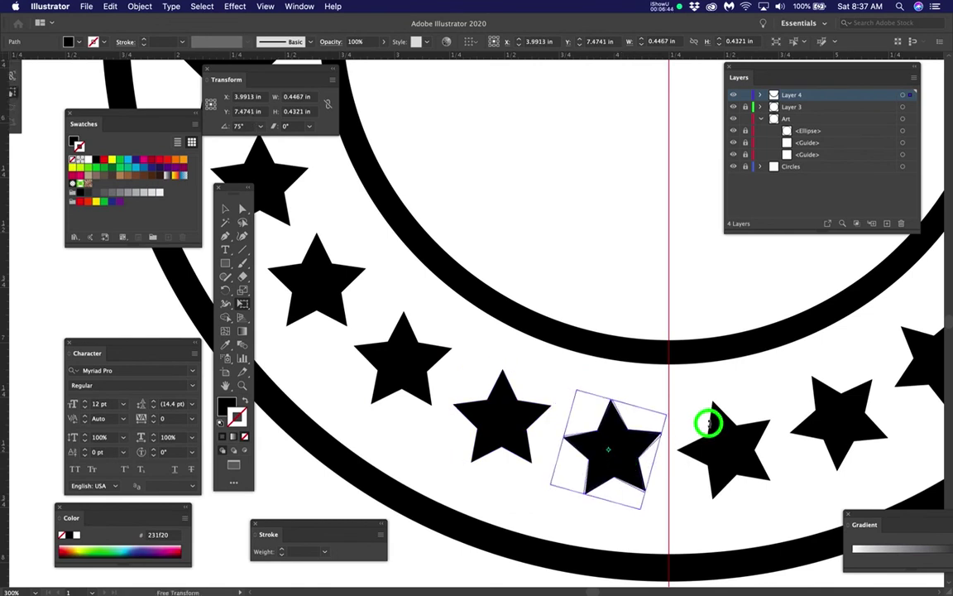
scroll(709, 424, right, 5)
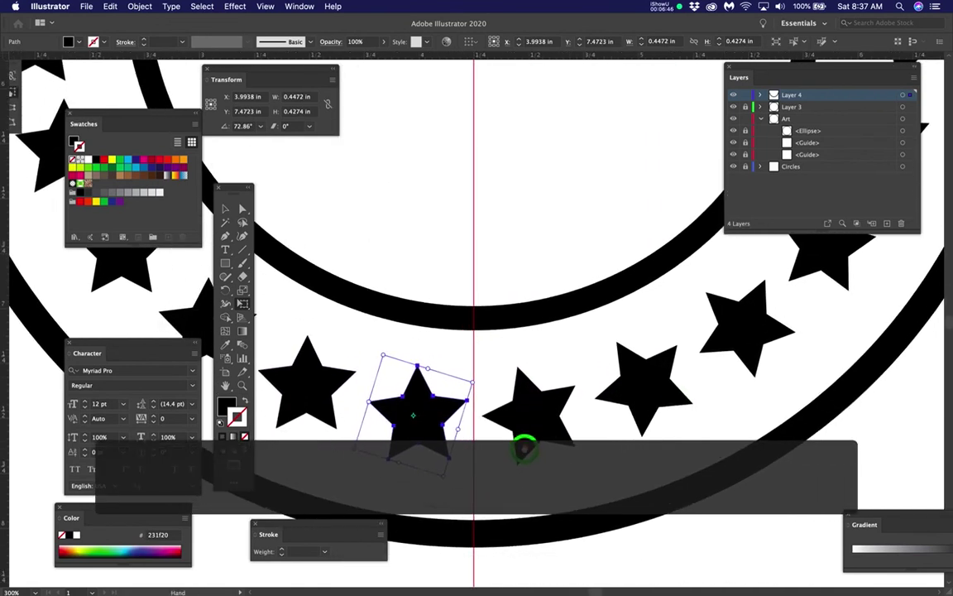
Turn the seventh star, just past the vertical center guide, upright with Free Transform, to an angle of about 73°
click(504, 424)
drag(503, 425, 555, 420)
key(super)
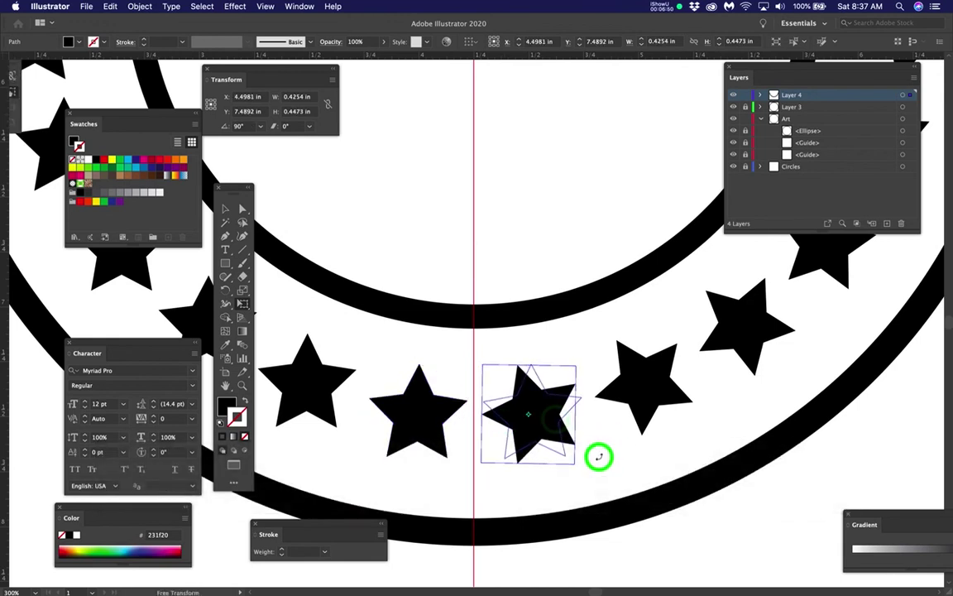
drag(598, 456, 530, 444)
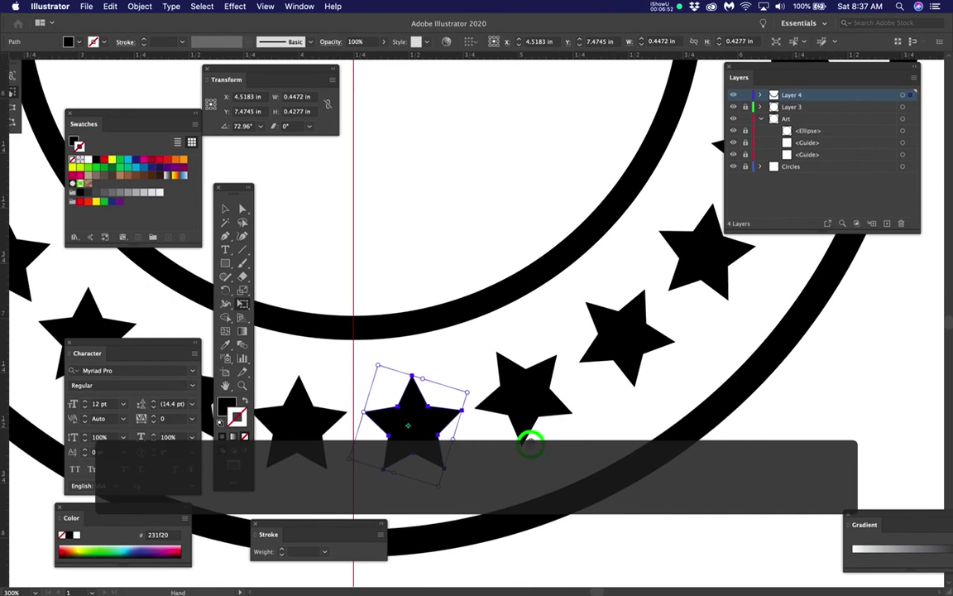
Select the eighth star of the arc and rotate it upright with Free Transform
click(538, 404)
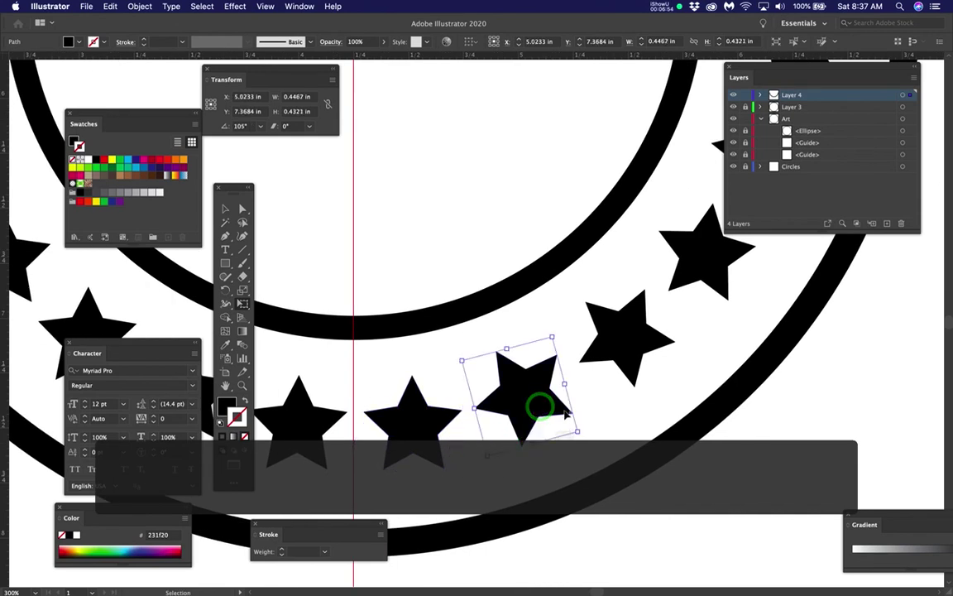
drag(620, 394, 594, 436)
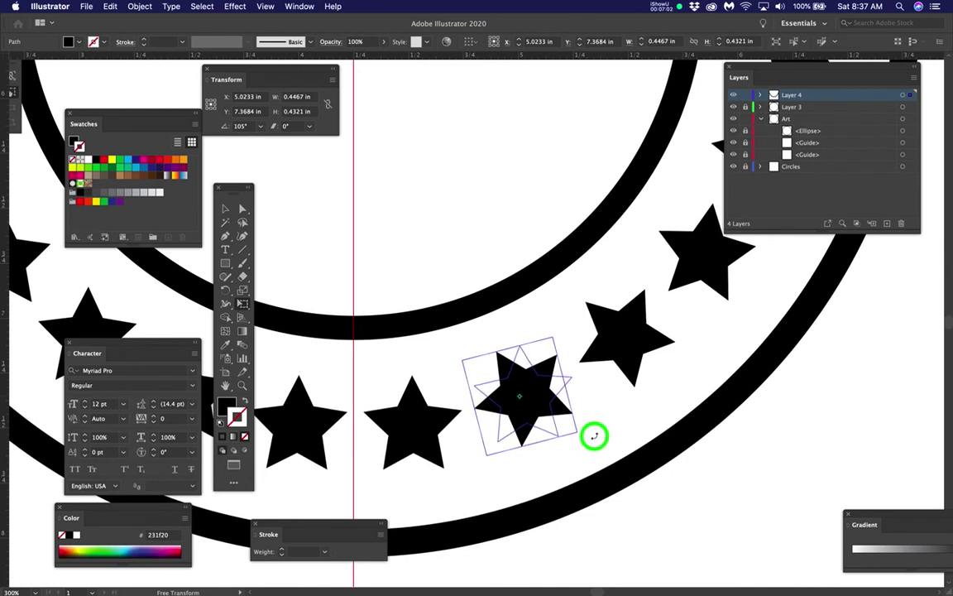
drag(594, 436, 477, 422)
Rotate the ninth star of the arc upright with Free Transform, to an angle of about 74.6°
click(515, 346)
key(e)
drag(755, 339, 658, 517)
key(space)
drag(636, 324, 504, 398)
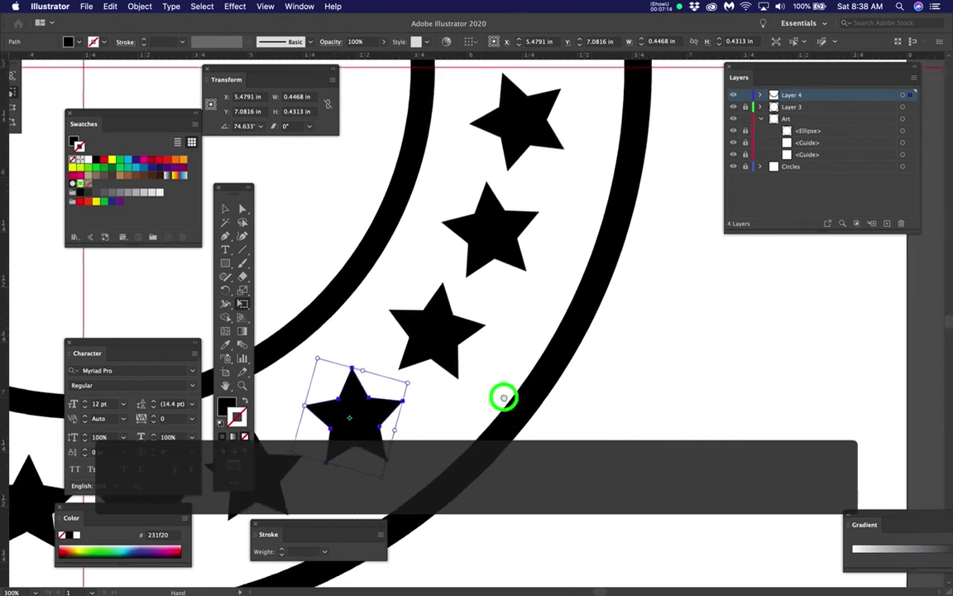
Turn the tenth star of the arc upright with Free Transform, to an angle of about 139.6°
click(458, 318)
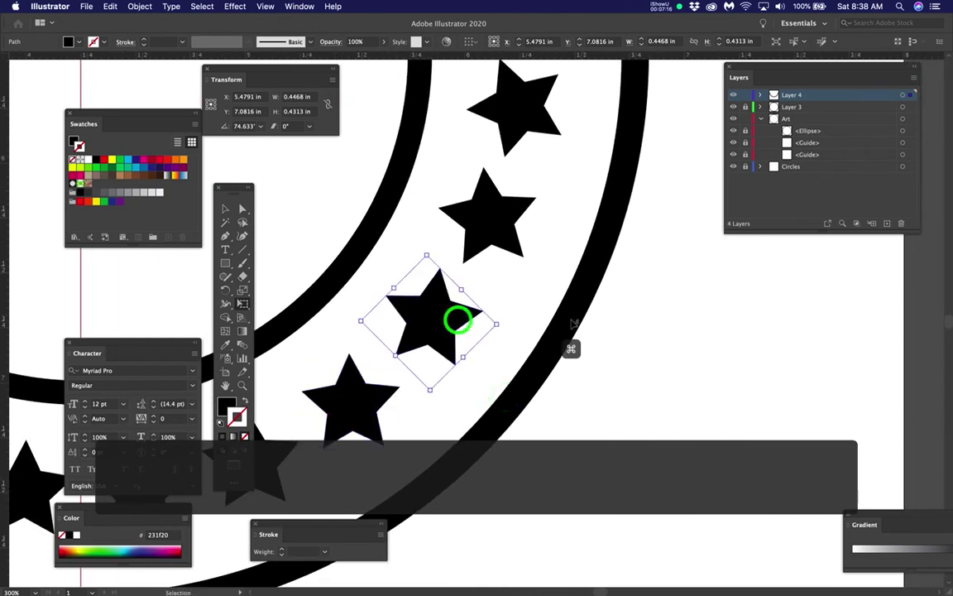
key(e)
drag(596, 340, 535, 384)
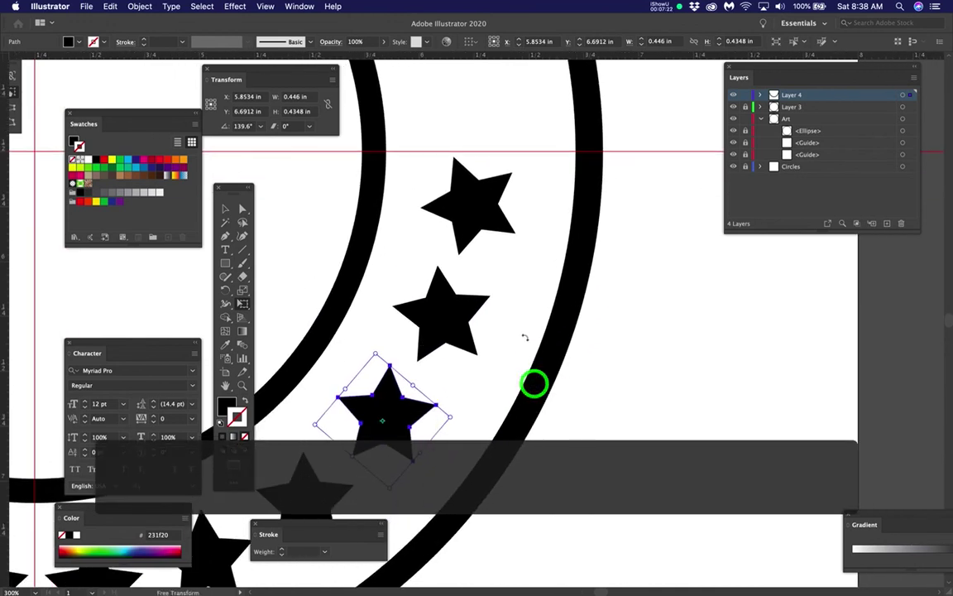
Rotate the eleventh star of the arc upright with Free Transform, to an angle of about 141.6°
click(458, 323)
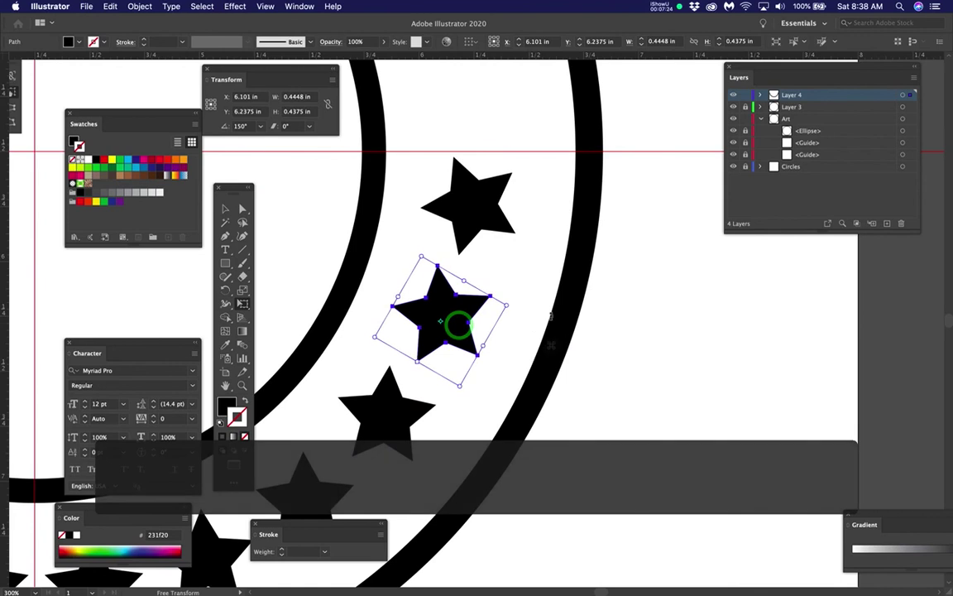
drag(670, 334, 666, 346)
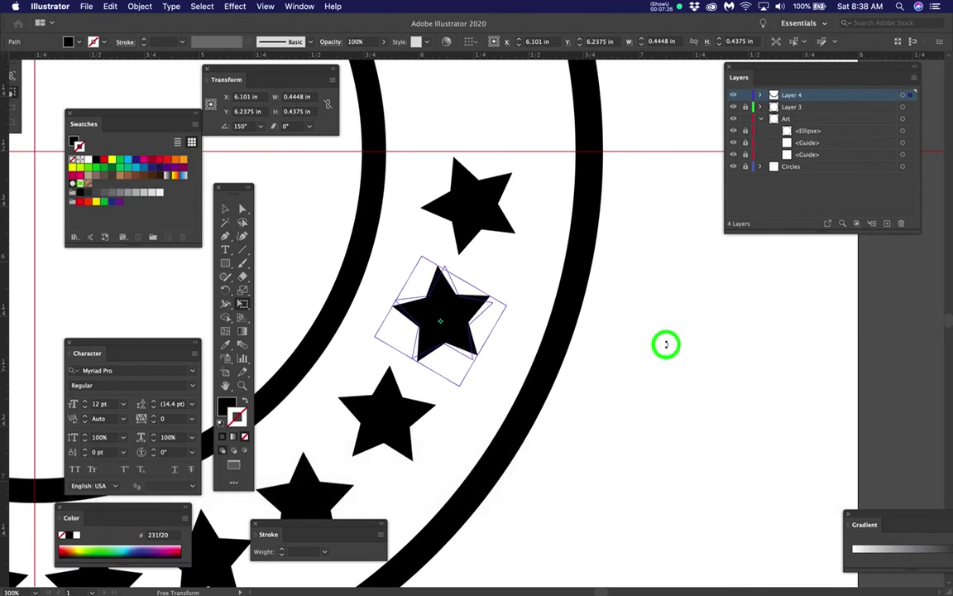
drag(666, 345, 664, 346)
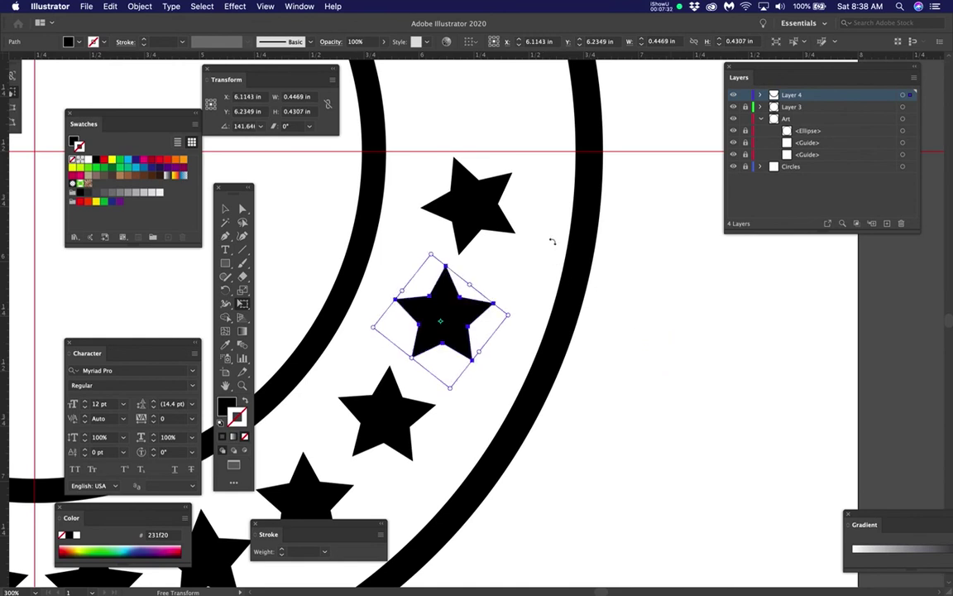
Rotate the twelfth and last star upright with Free Transform, to an angle of about 143.2°, and save the document
click(489, 213)
mouse_move(535, 243)
mouse_down()
mouse_move(538, 219)
mouse_move(624, 202)
mouse_move(617, 263)
mouse_up()
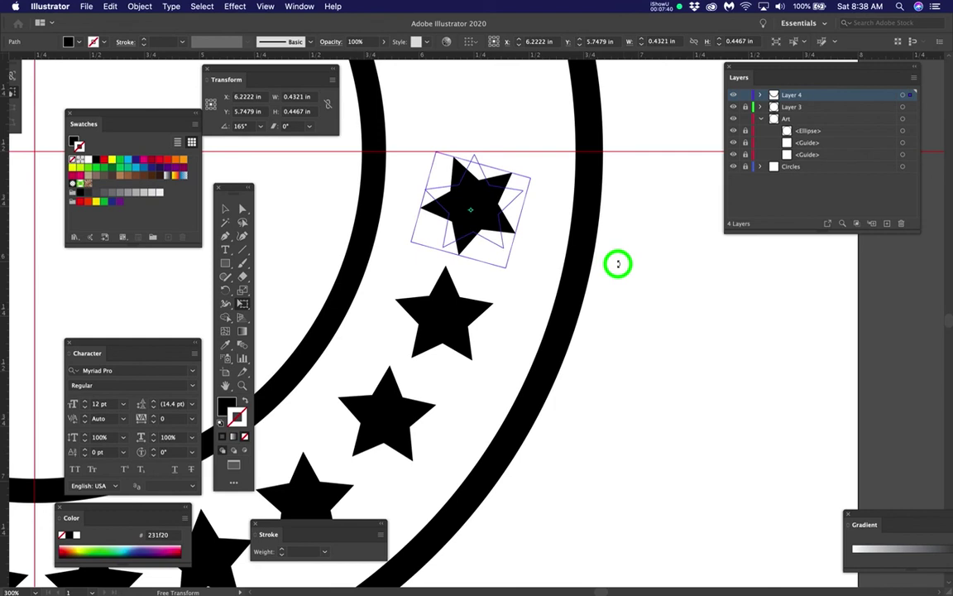
drag(618, 263, 535, 266)
key(super+s)
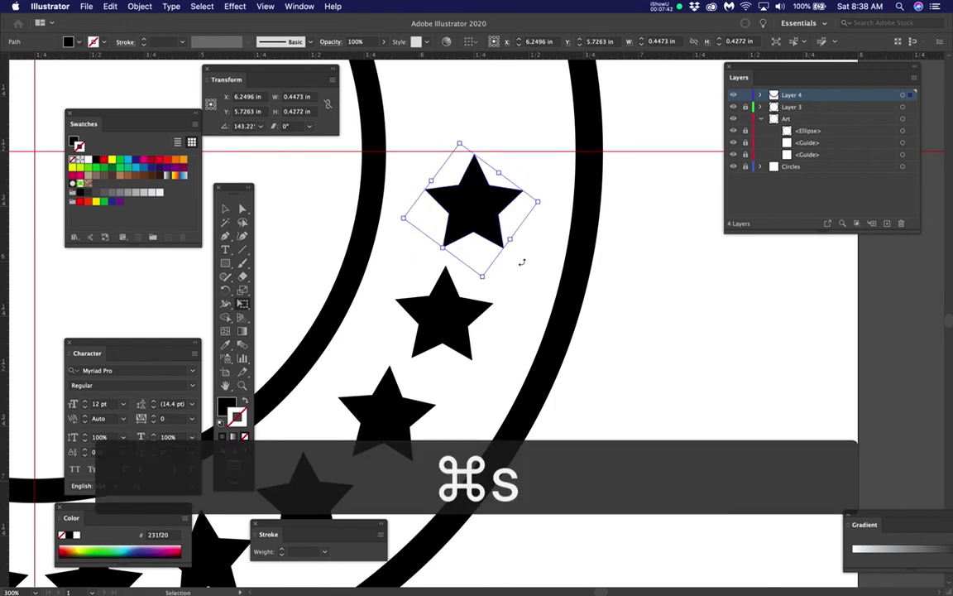
Add a horizontal ruler guide across the side points of the eleventh star
scroll(522, 262, down, 2)
scroll(522, 247, up, 3)
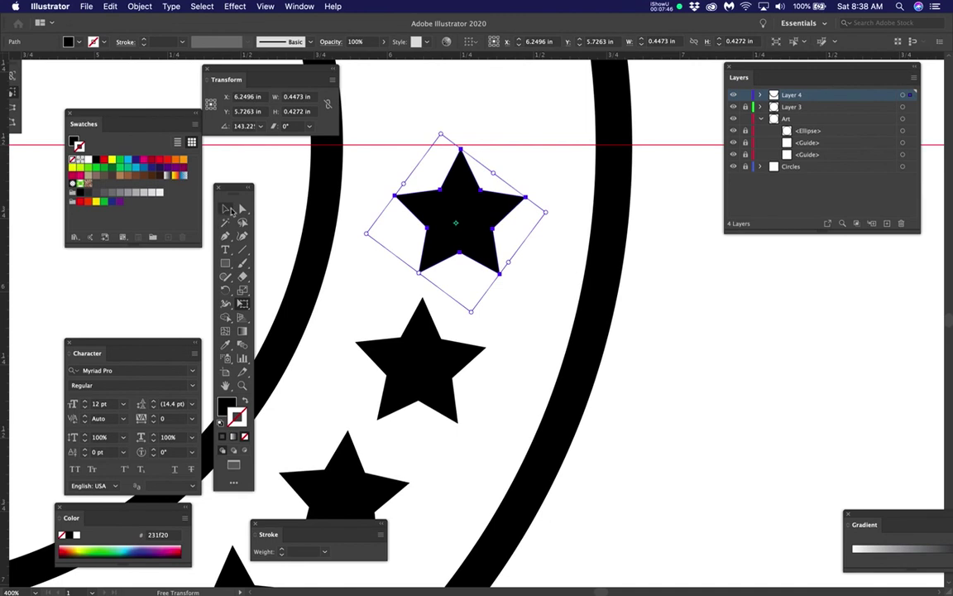
click(225, 211)
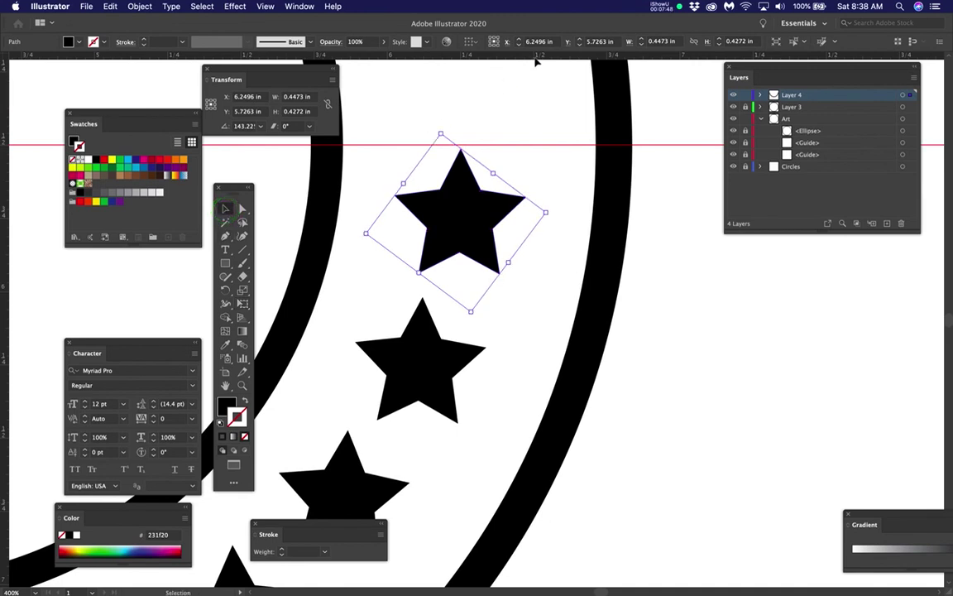
drag(560, 56, 539, 350)
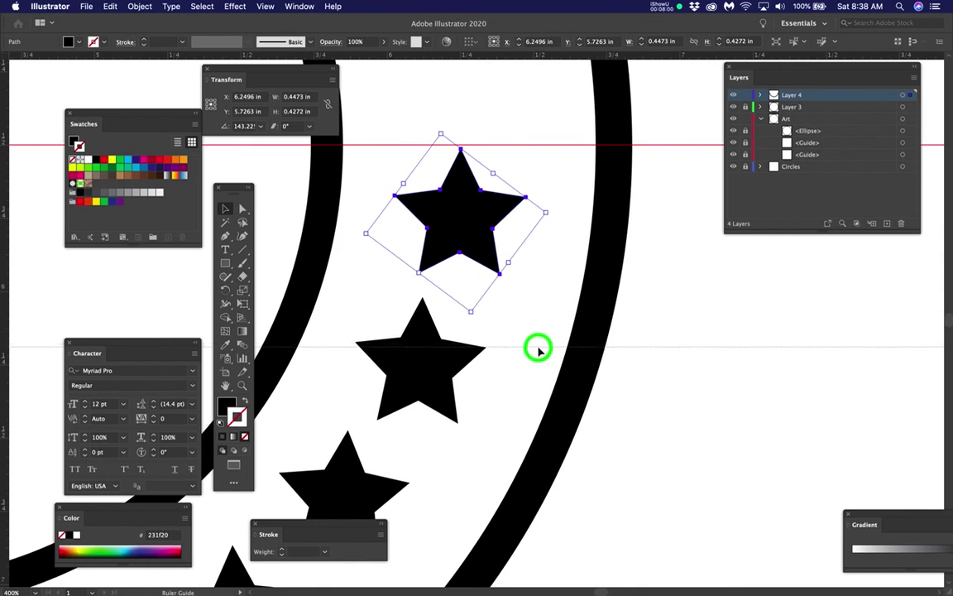
drag(539, 351, 543, 353)
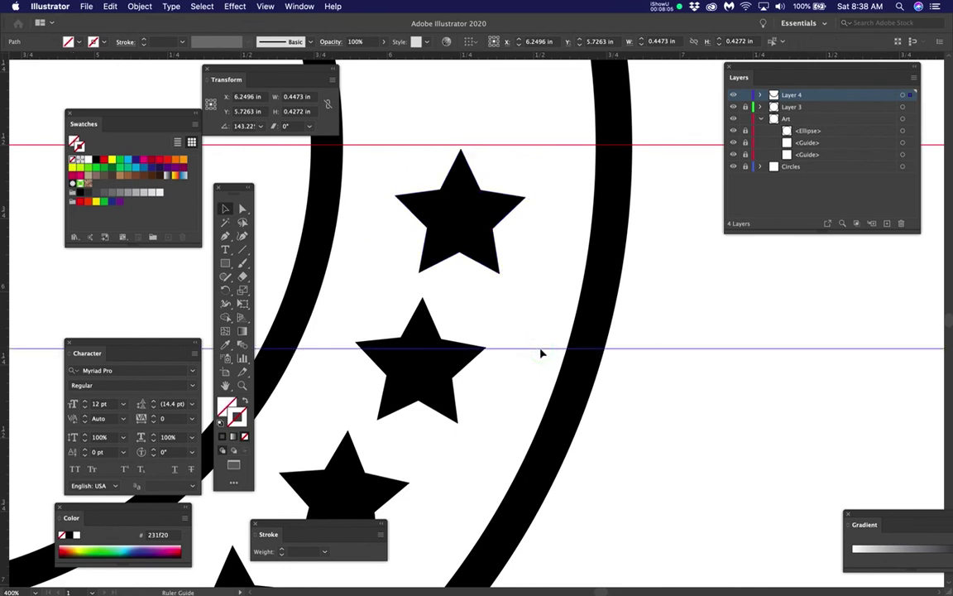
Level the eleventh star's side points with the horizontal guide using Free Transform, to an angle of about 144.4°
alt+super+click(440, 388)
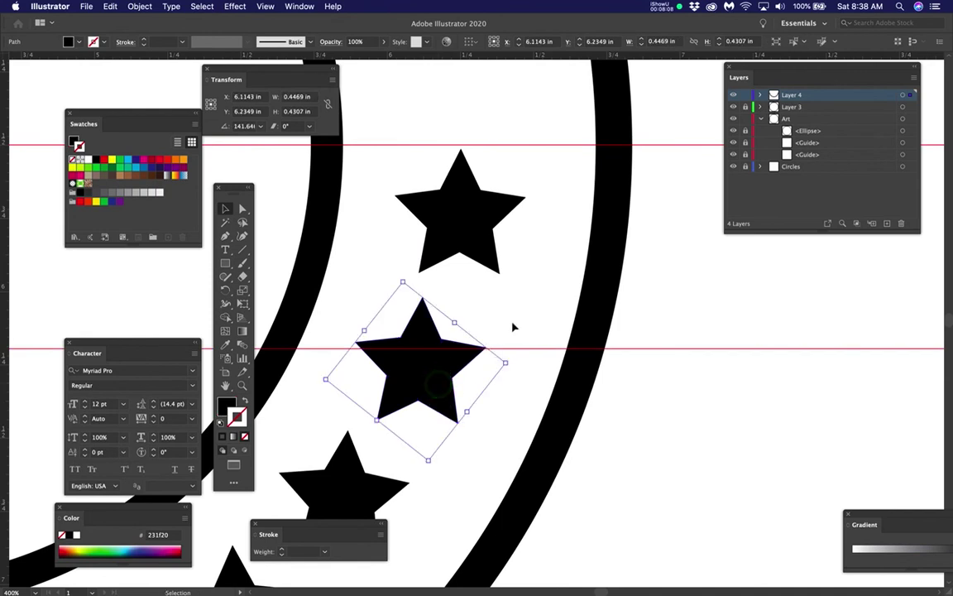
key(e)
drag(539, 322, 536, 314)
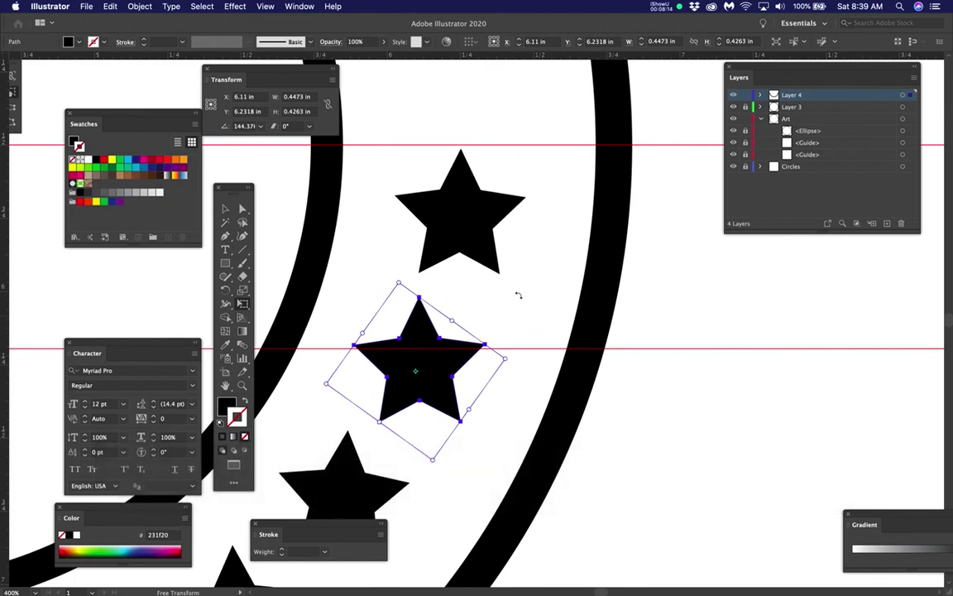
Move the horizontal guide down to the side points of the tenth star, at about Y 6.66 in
scroll(504, 337, down, 2)
drag(570, 407, 646, 319)
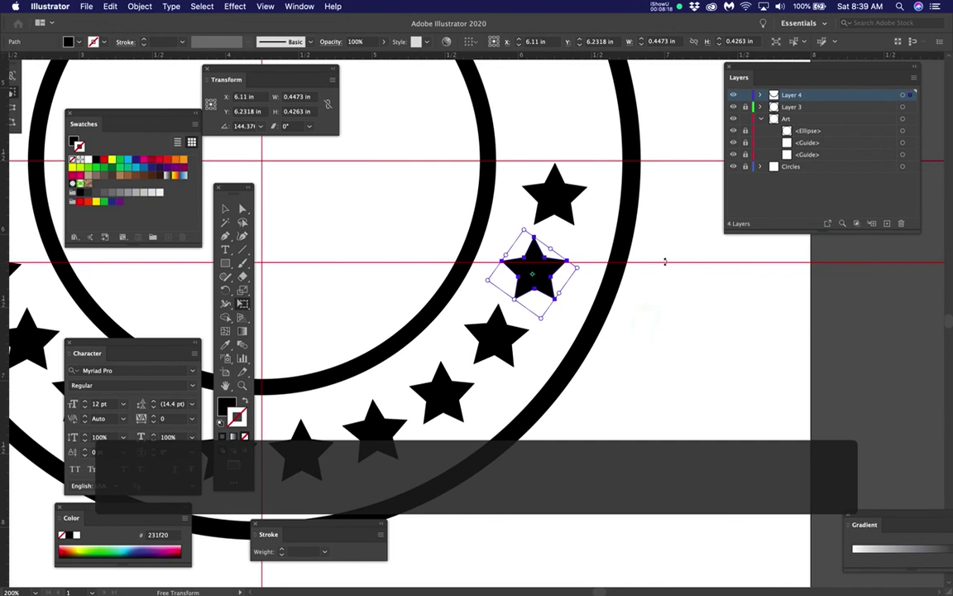
key(a)
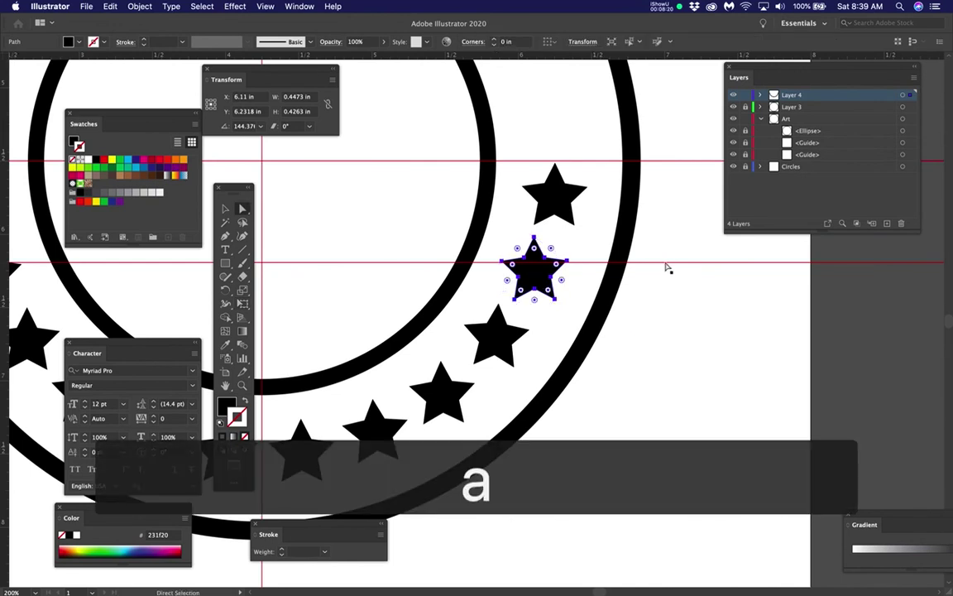
click(265, 6)
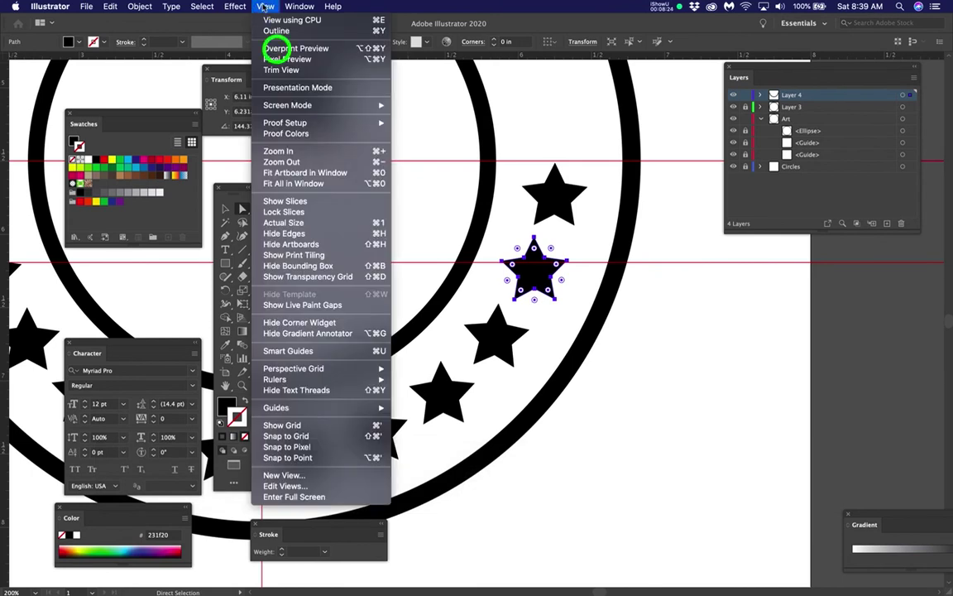
mouse_move(285, 407)
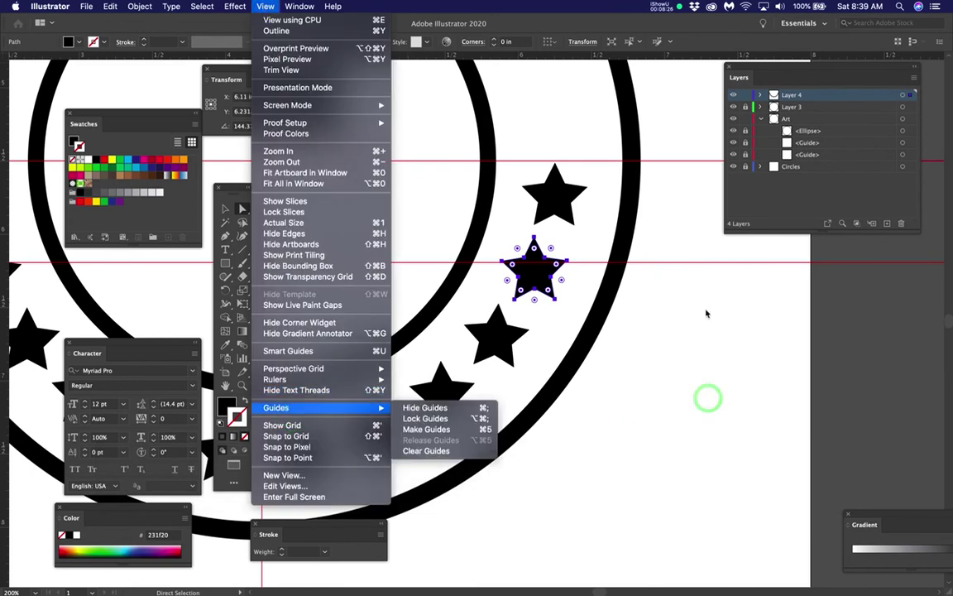
click(701, 265)
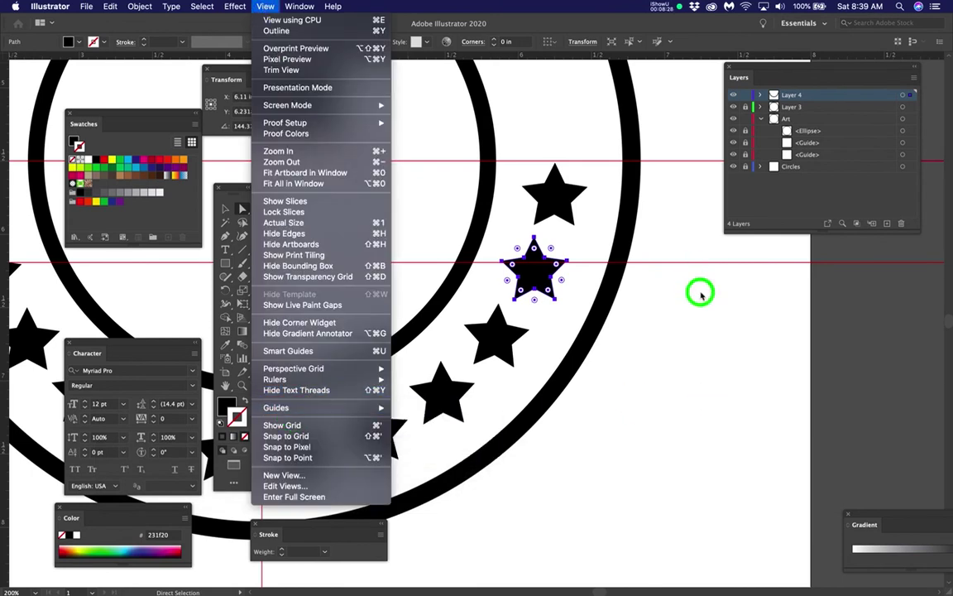
click(708, 266)
drag(709, 266, 681, 330)
Level the tenth star against the guide with Free Transform, rotating it to an angle of about 144.1°
alt+scroll(530, 351, up, 1)
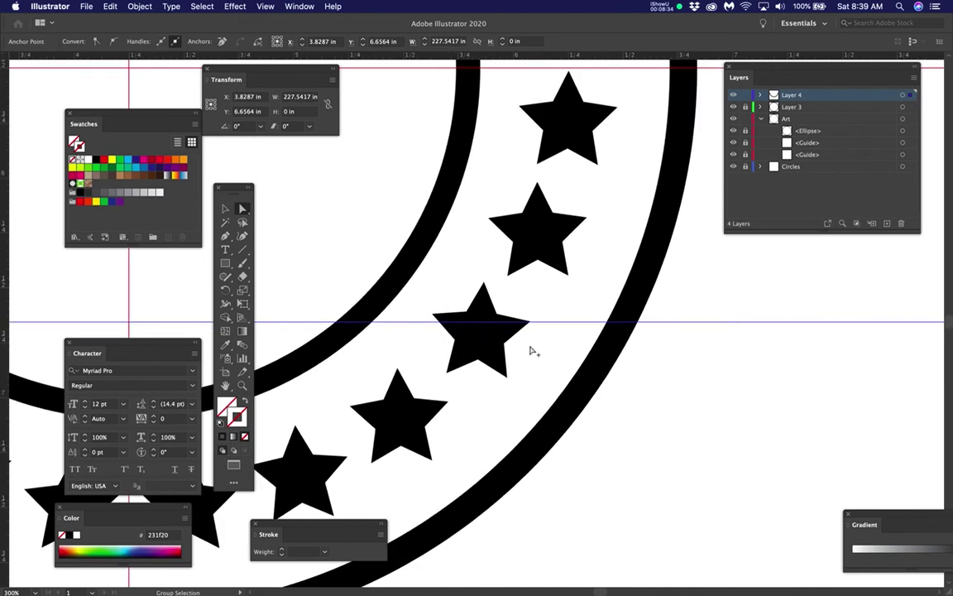
alt+scroll(530, 347, up, 1)
click(472, 338)
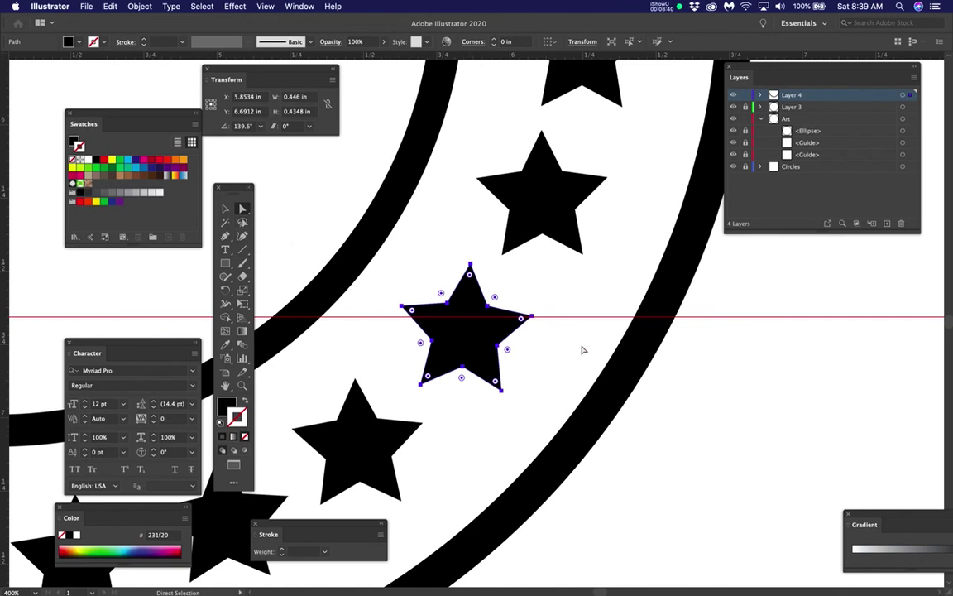
key(e)
drag(579, 349, 579, 340)
Move the horizontal guide down with Direct Selection to the side points of the ninth star
key(space)
drag(504, 396, 597, 301)
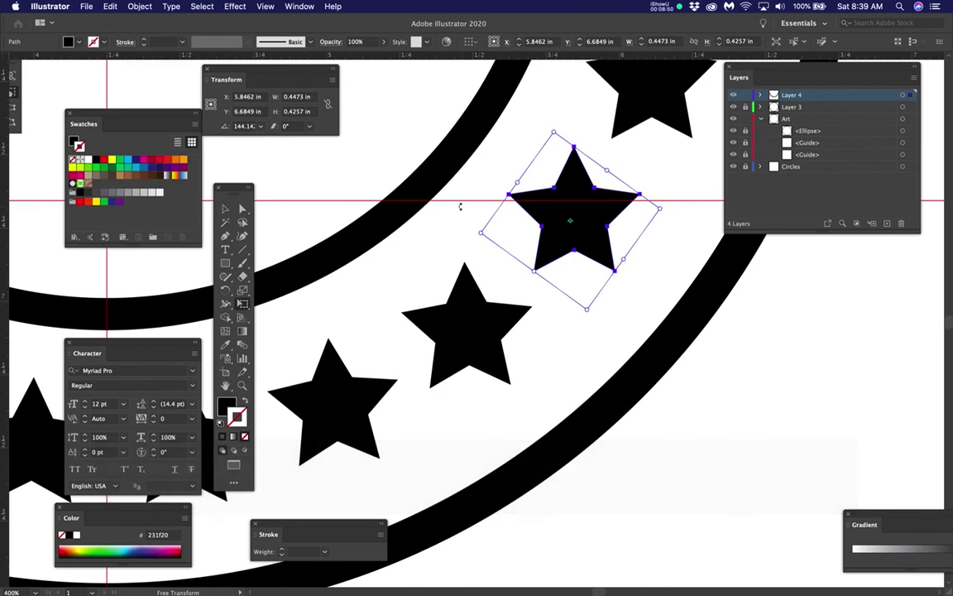
click(241, 211)
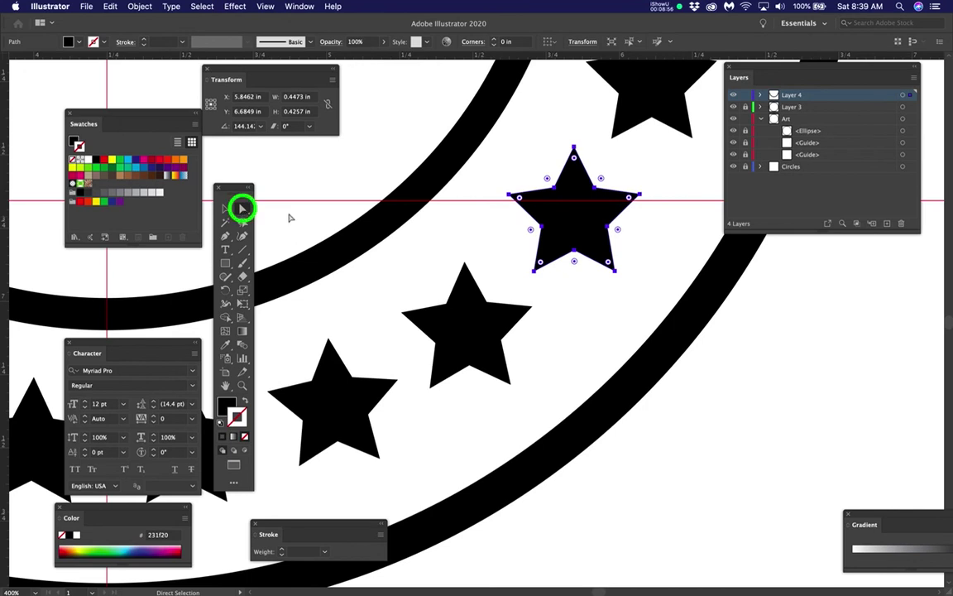
click(449, 218)
drag(475, 202, 470, 312)
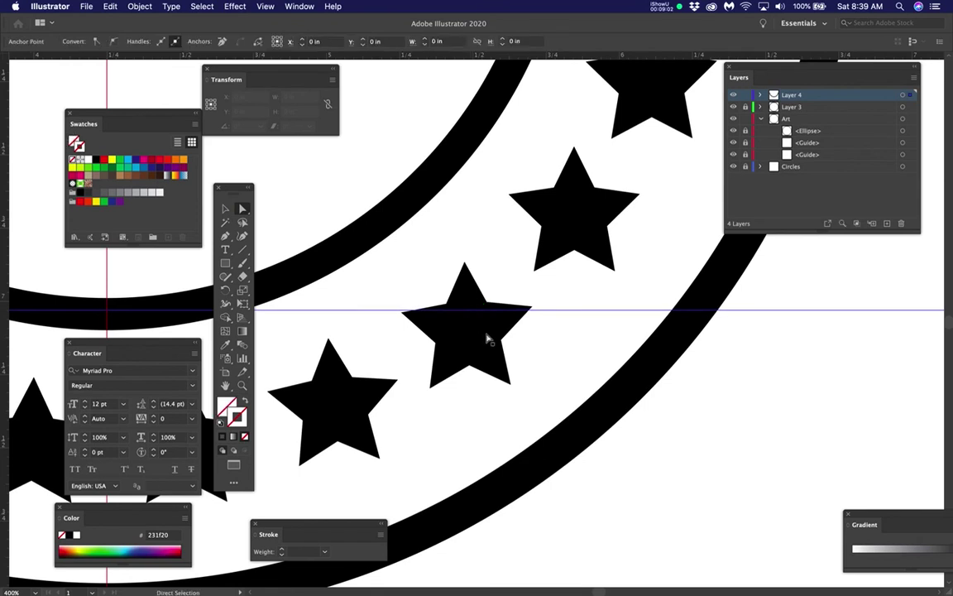
Rotate the ninth star slightly clockwise against the guide with Free Transform, to an angle of about 70.9°
click(486, 338)
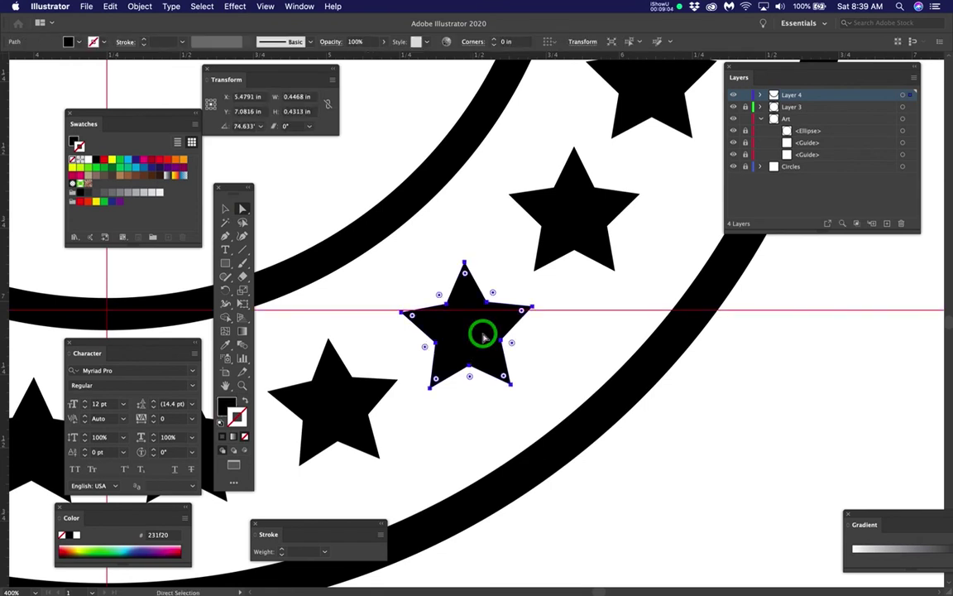
key(e)
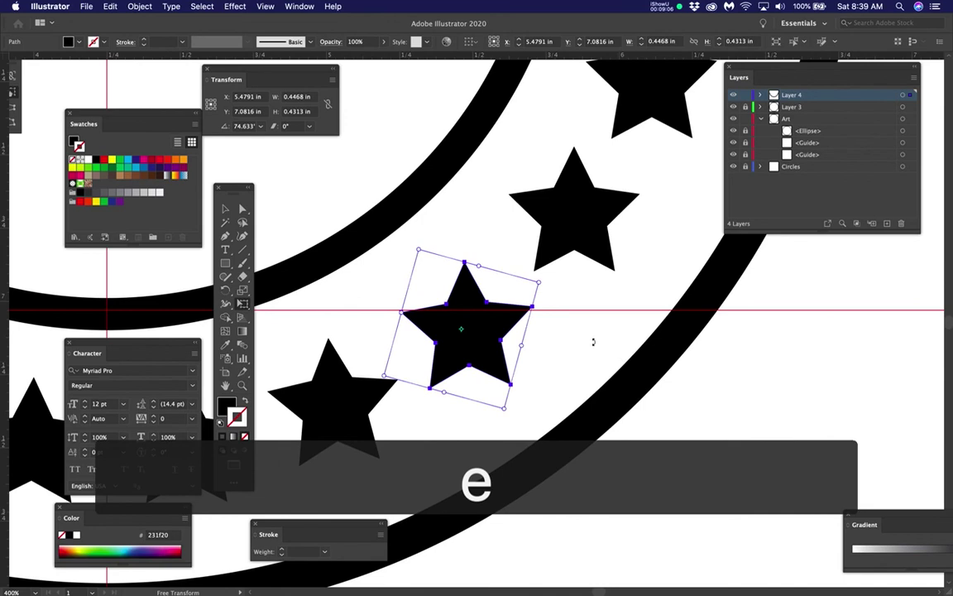
drag(601, 339, 547, 353)
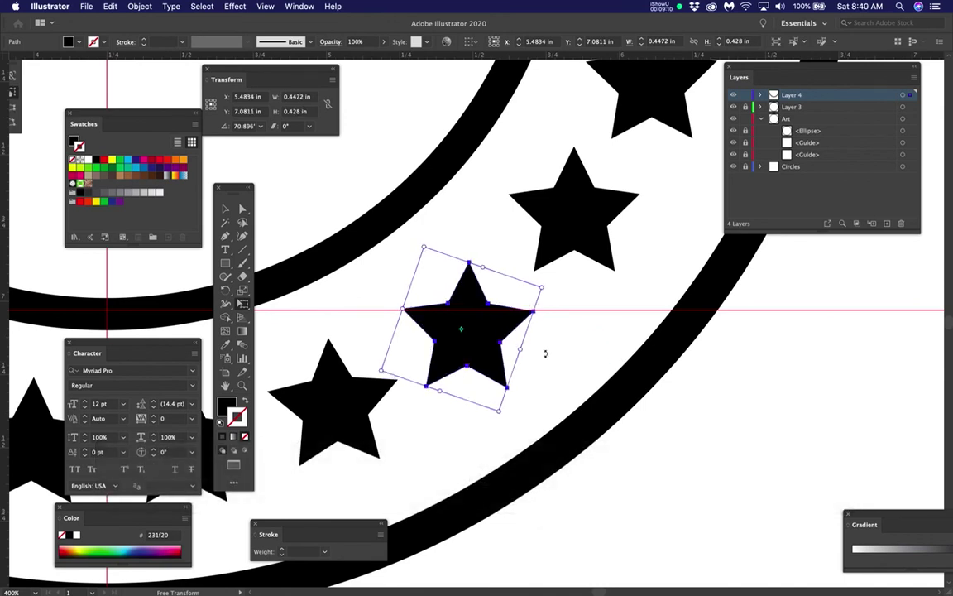
Deselect the ninth star and hide the guides to check the whole ring of stars
key(super+0)
key(super+0)
super+click(650, 448)
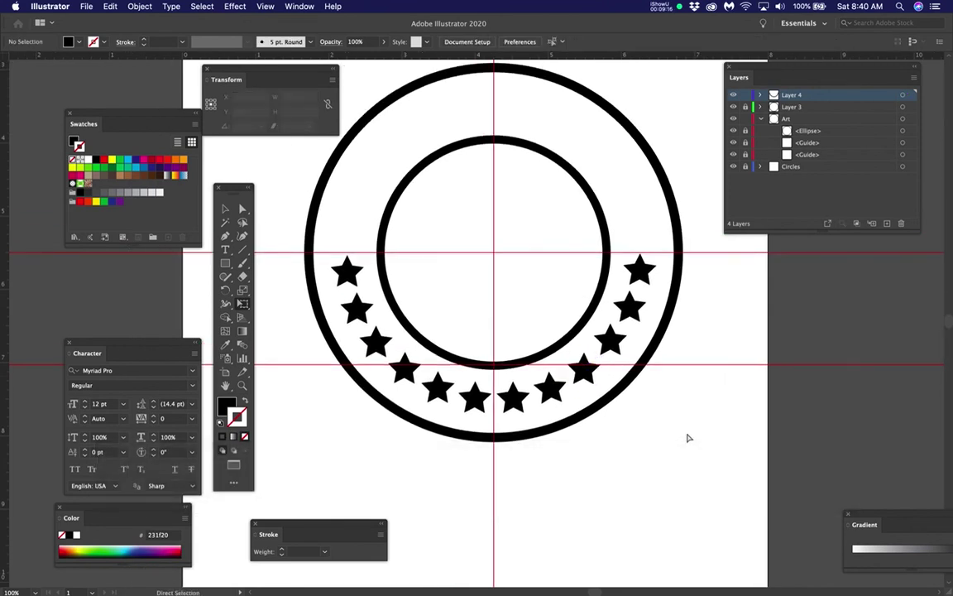
key(super+semicolon)
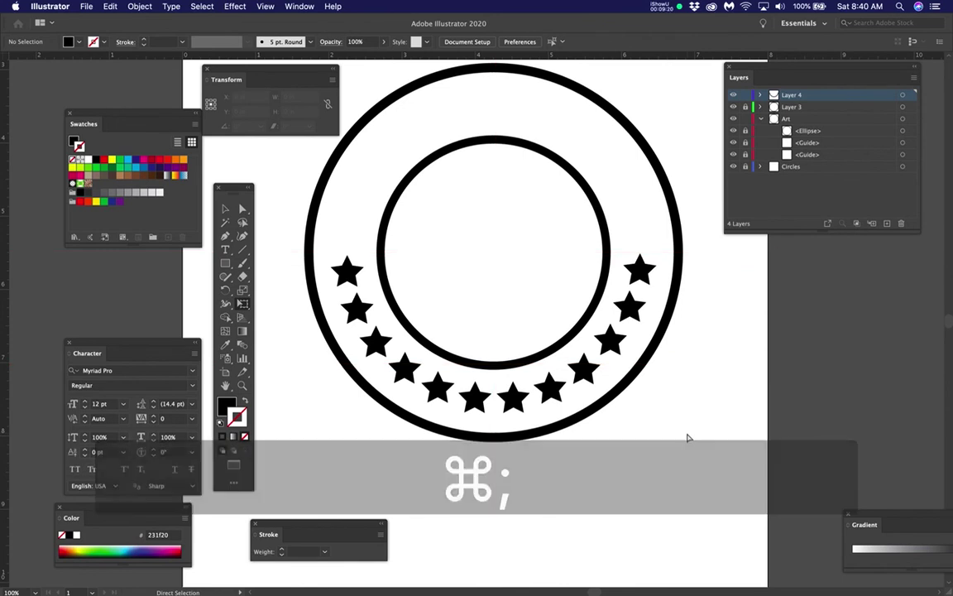
key(super+semicolon)
key(super+semicolon)
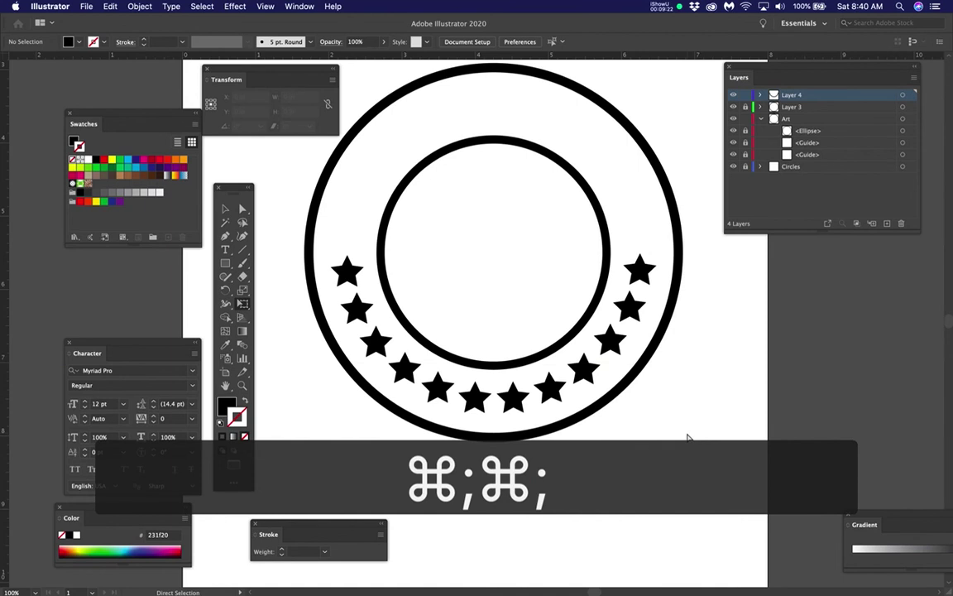